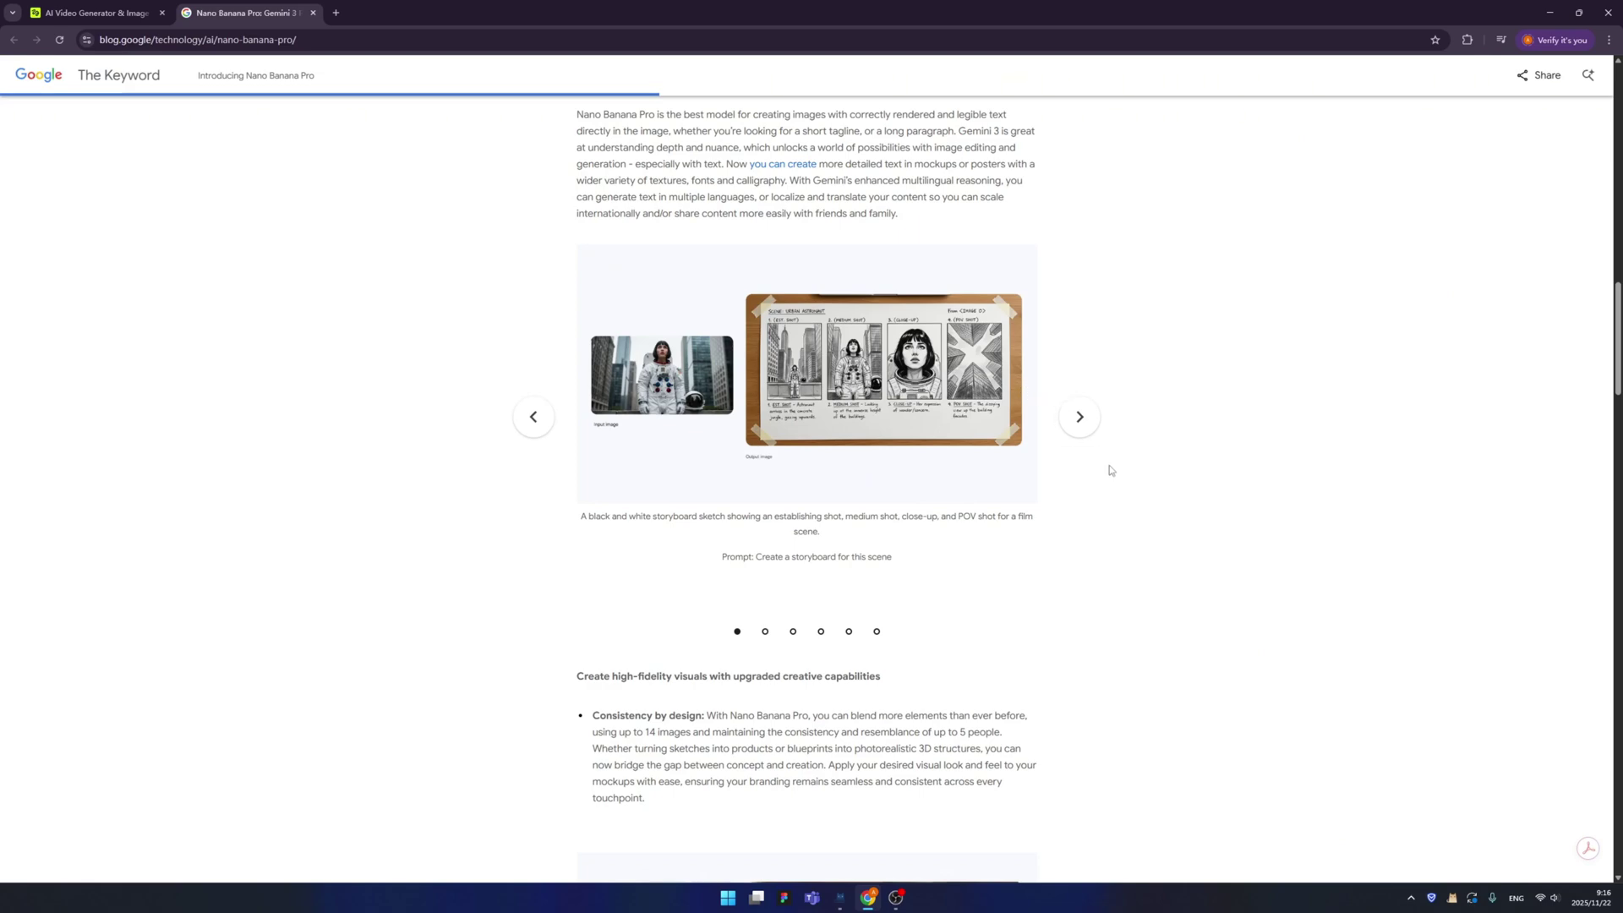
- Read the Nano Banana Pro article's sections on text rendering, creative capabilities, availability and identifying AI-generated images
{"action": "scroll", "coordinate": [1110, 470], "scroll_direction": "down", "scroll_amount": 3}
{"action": "scroll", "coordinate": [1113, 467], "scroll_direction": "up", "scroll_amount": 5}
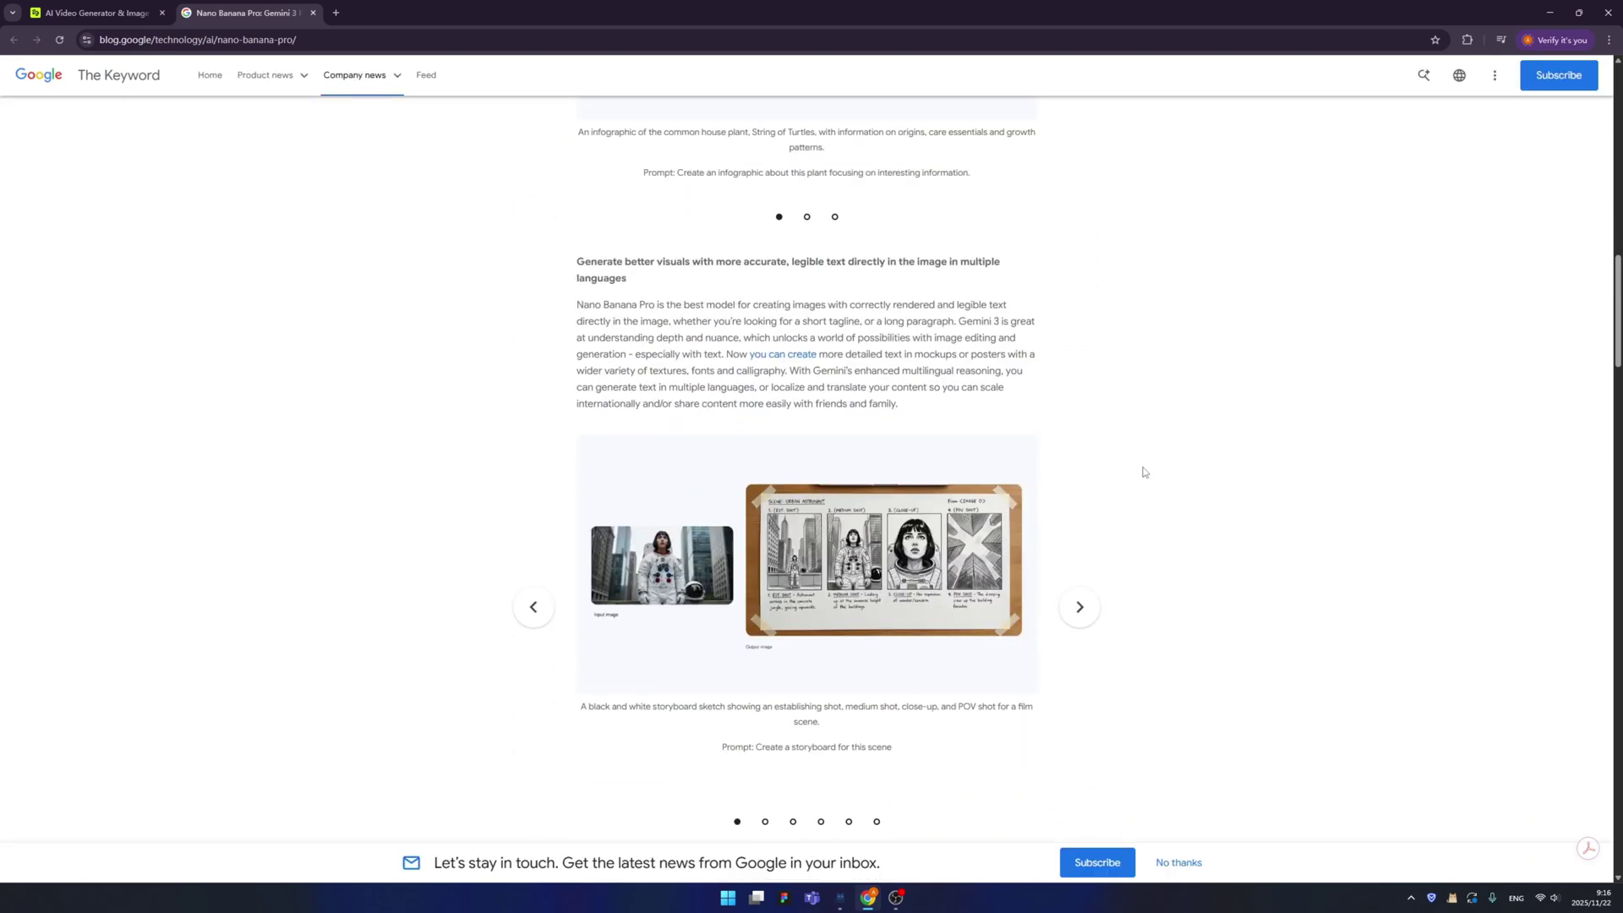
{"action": "scroll", "coordinate": [1145, 471], "scroll_direction": "down", "scroll_amount": 6}
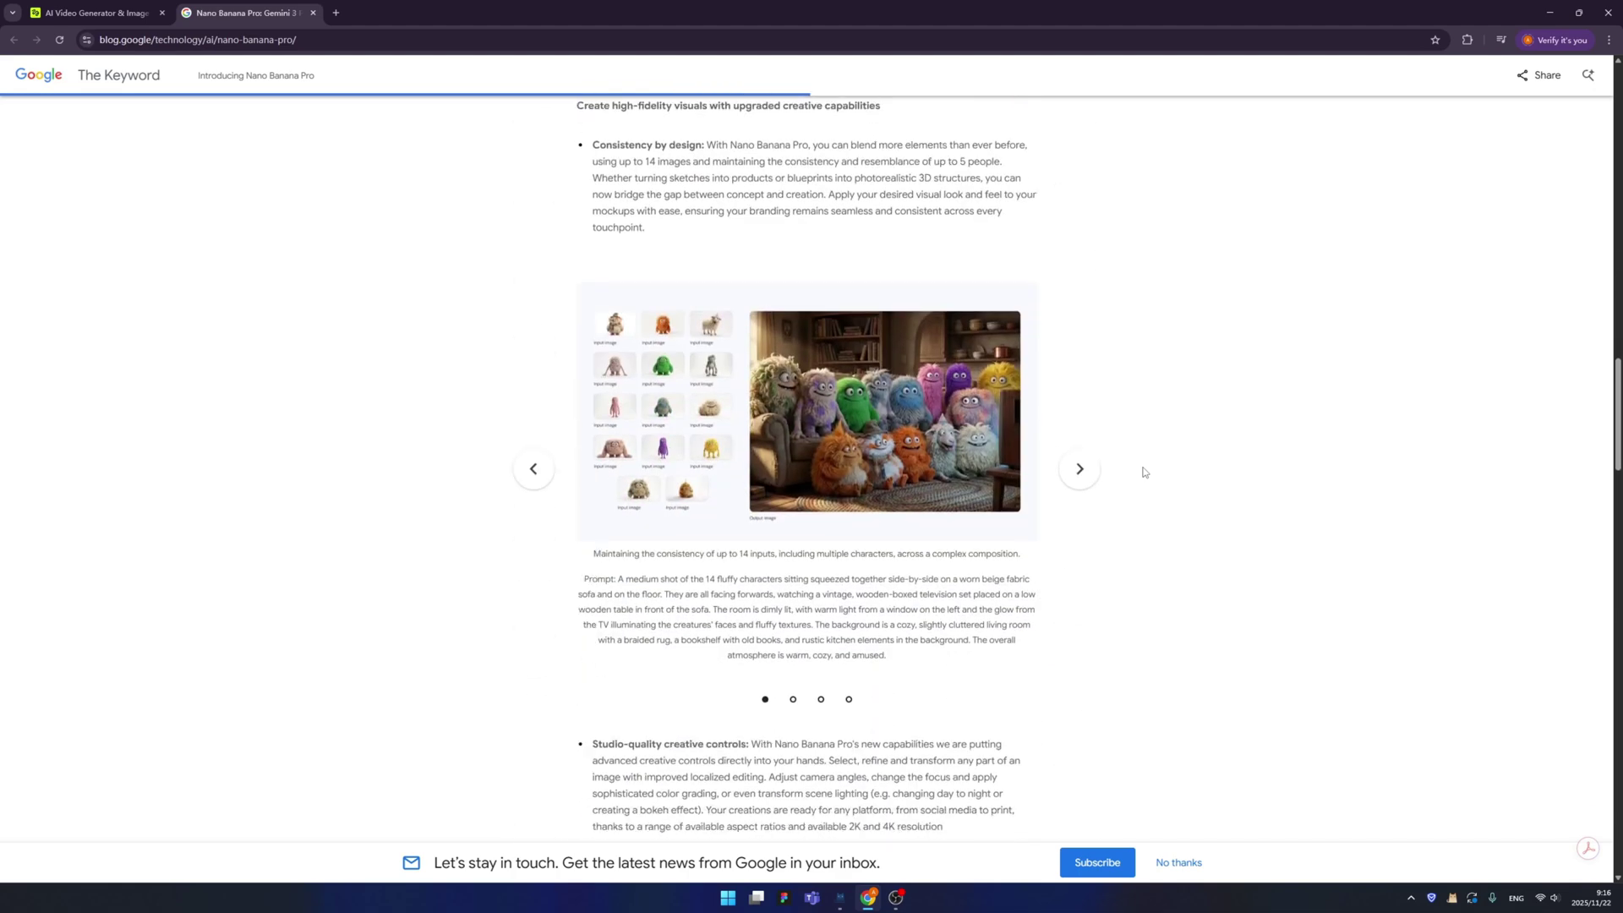
{"action": "scroll", "coordinate": [1144, 472], "scroll_direction": "down", "scroll_amount": 7}
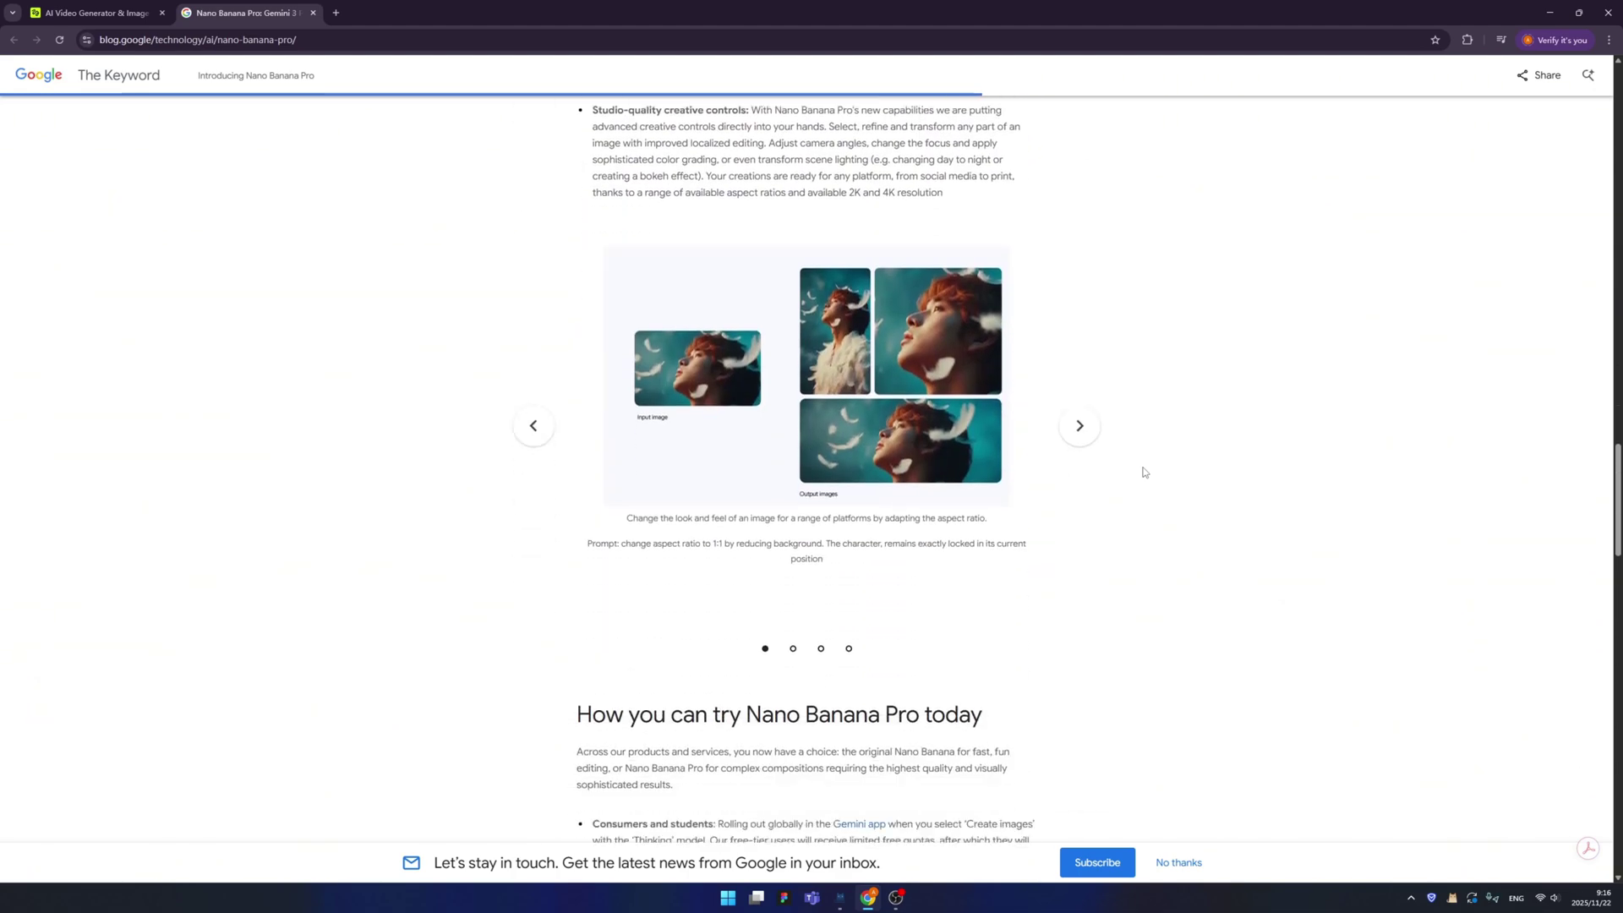
{"action": "scroll", "coordinate": [1144, 472], "scroll_direction": "down", "scroll_amount": 4}
{"action": "scroll", "coordinate": [1144, 472], "scroll_direction": "down", "scroll_amount": 3}
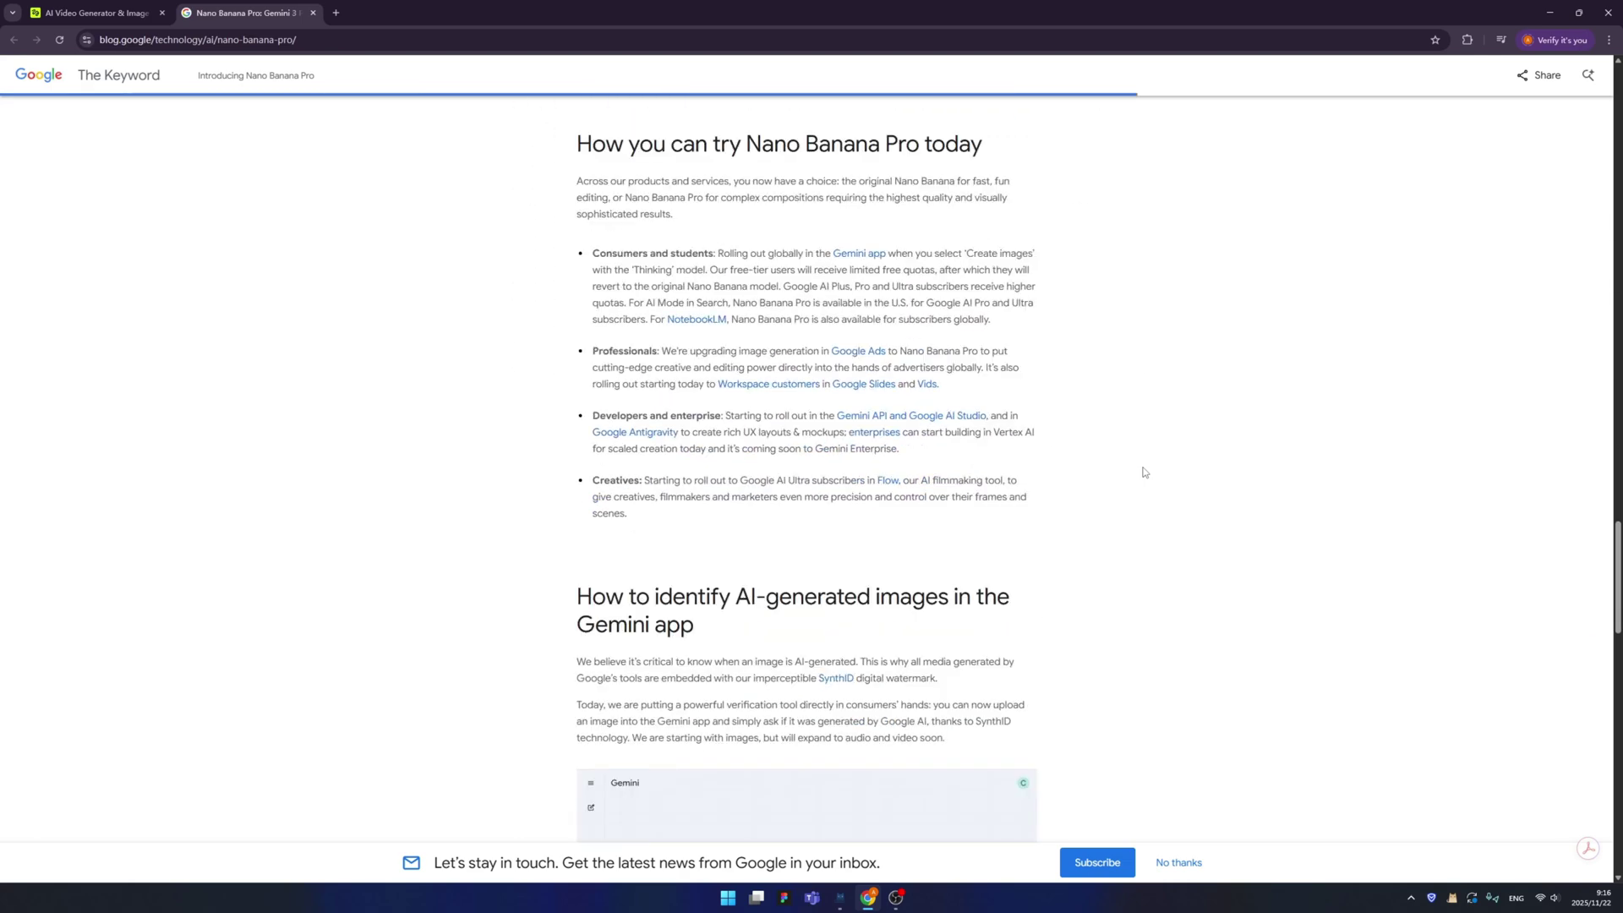
{"action": "scroll", "coordinate": [1144, 472], "scroll_direction": "up", "scroll_amount": 5}
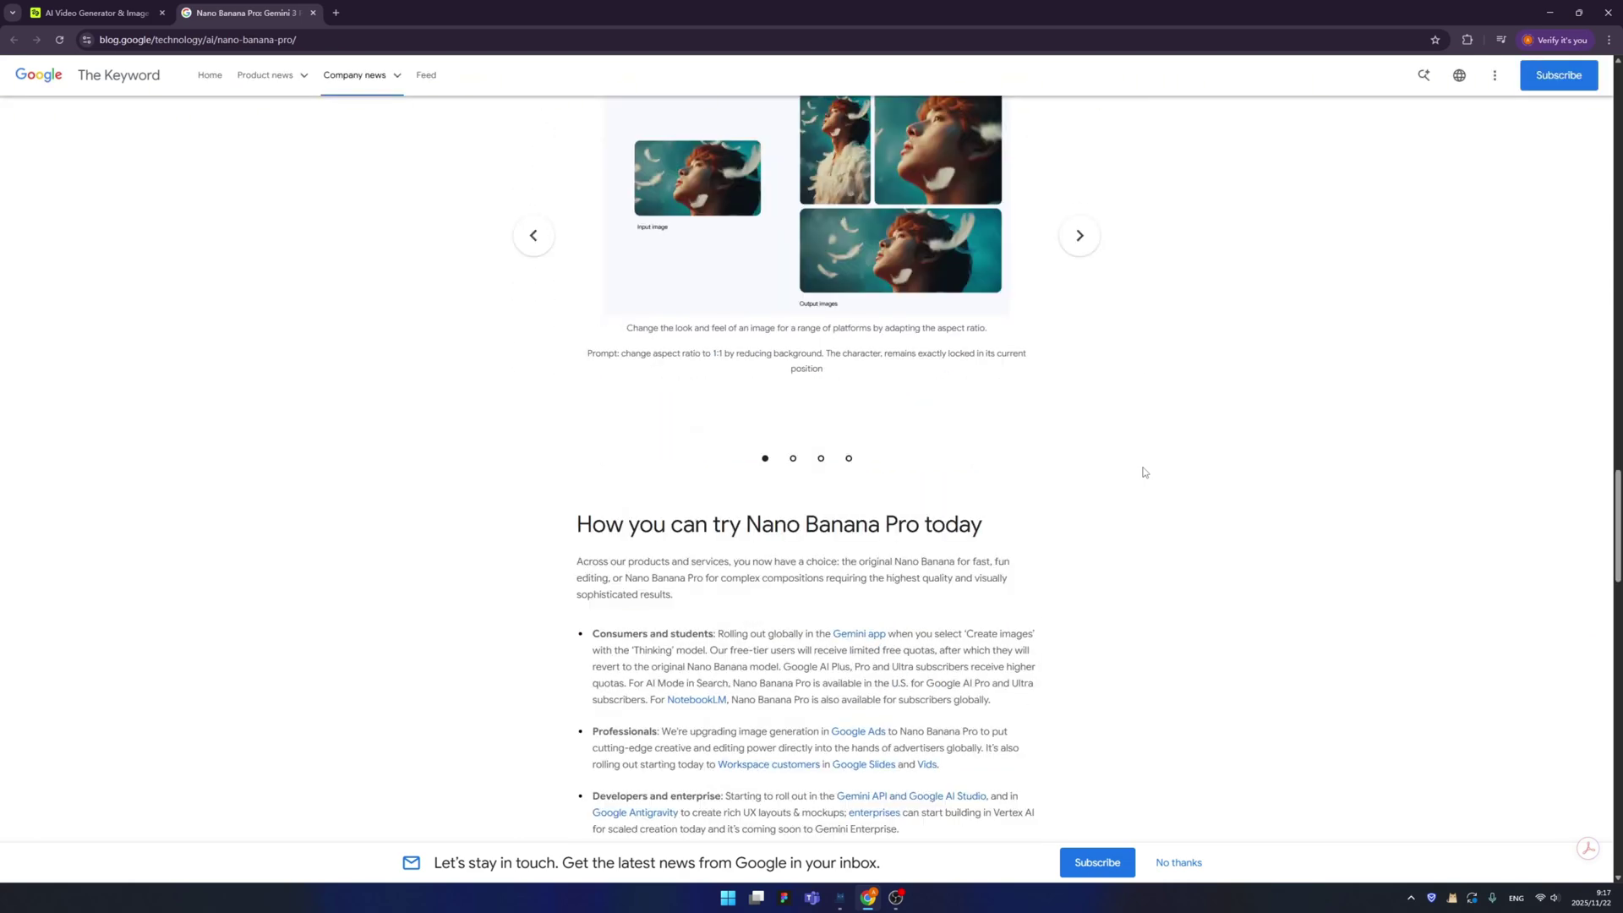
{"action": "scroll", "coordinate": [1144, 472], "scroll_direction": "down", "scroll_amount": 7}
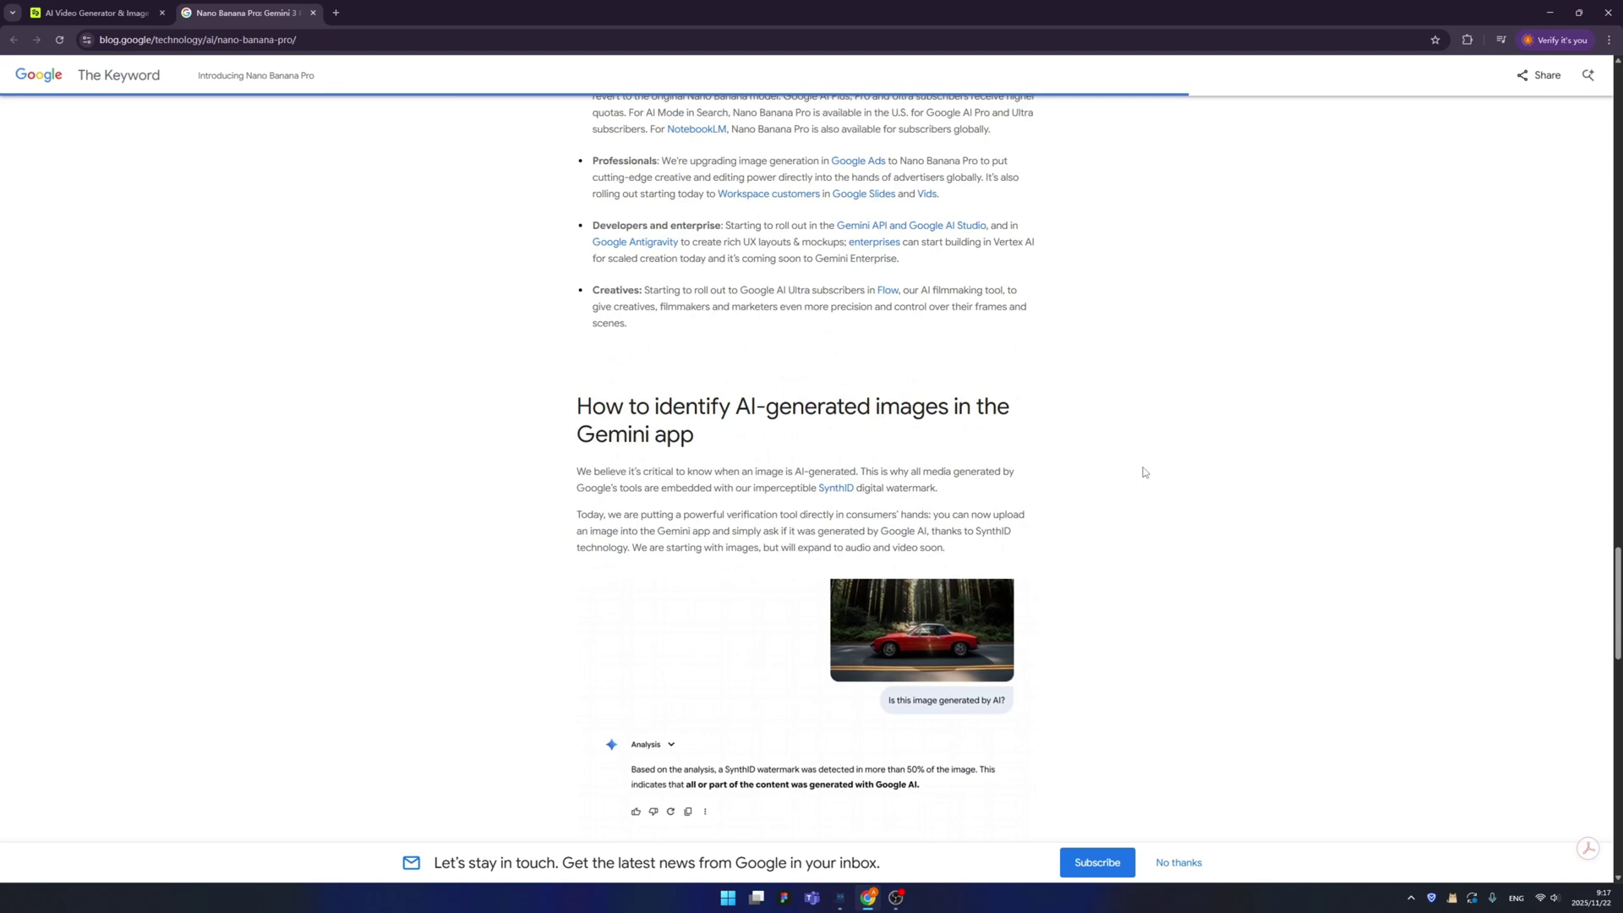
{"action": "scroll", "coordinate": [1144, 472], "scroll_direction": "down", "scroll_amount": 1}
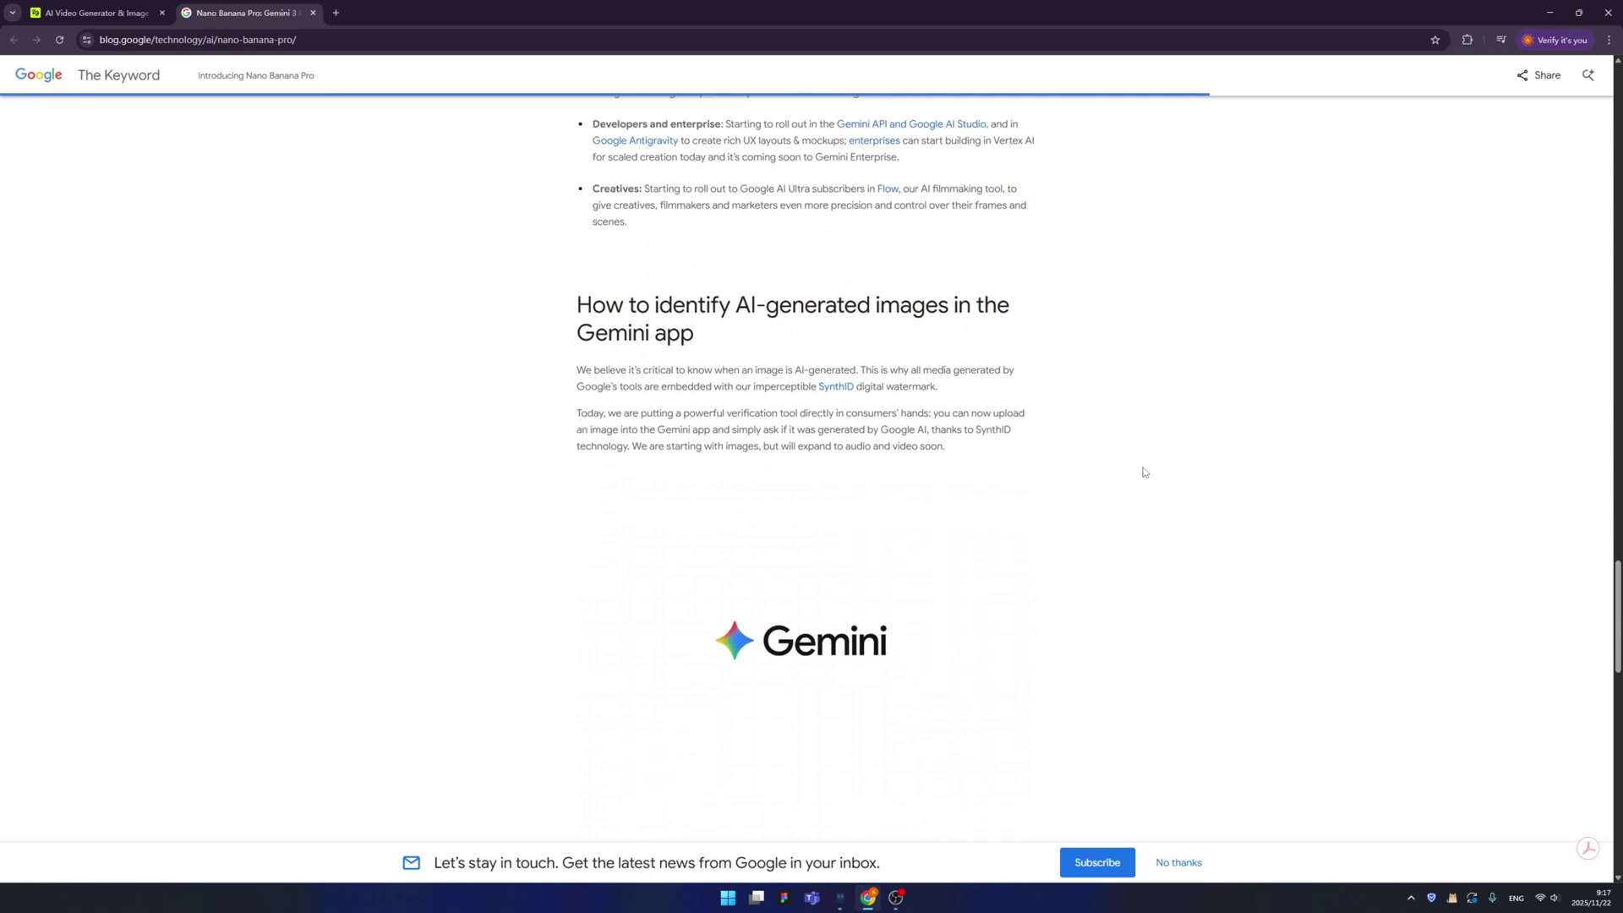
{"action": "scroll", "coordinate": [1144, 472], "scroll_direction": "down", "scroll_amount": 3}
{"action": "scroll", "coordinate": [1452, 589], "scroll_direction": "up", "scroll_amount": 10}
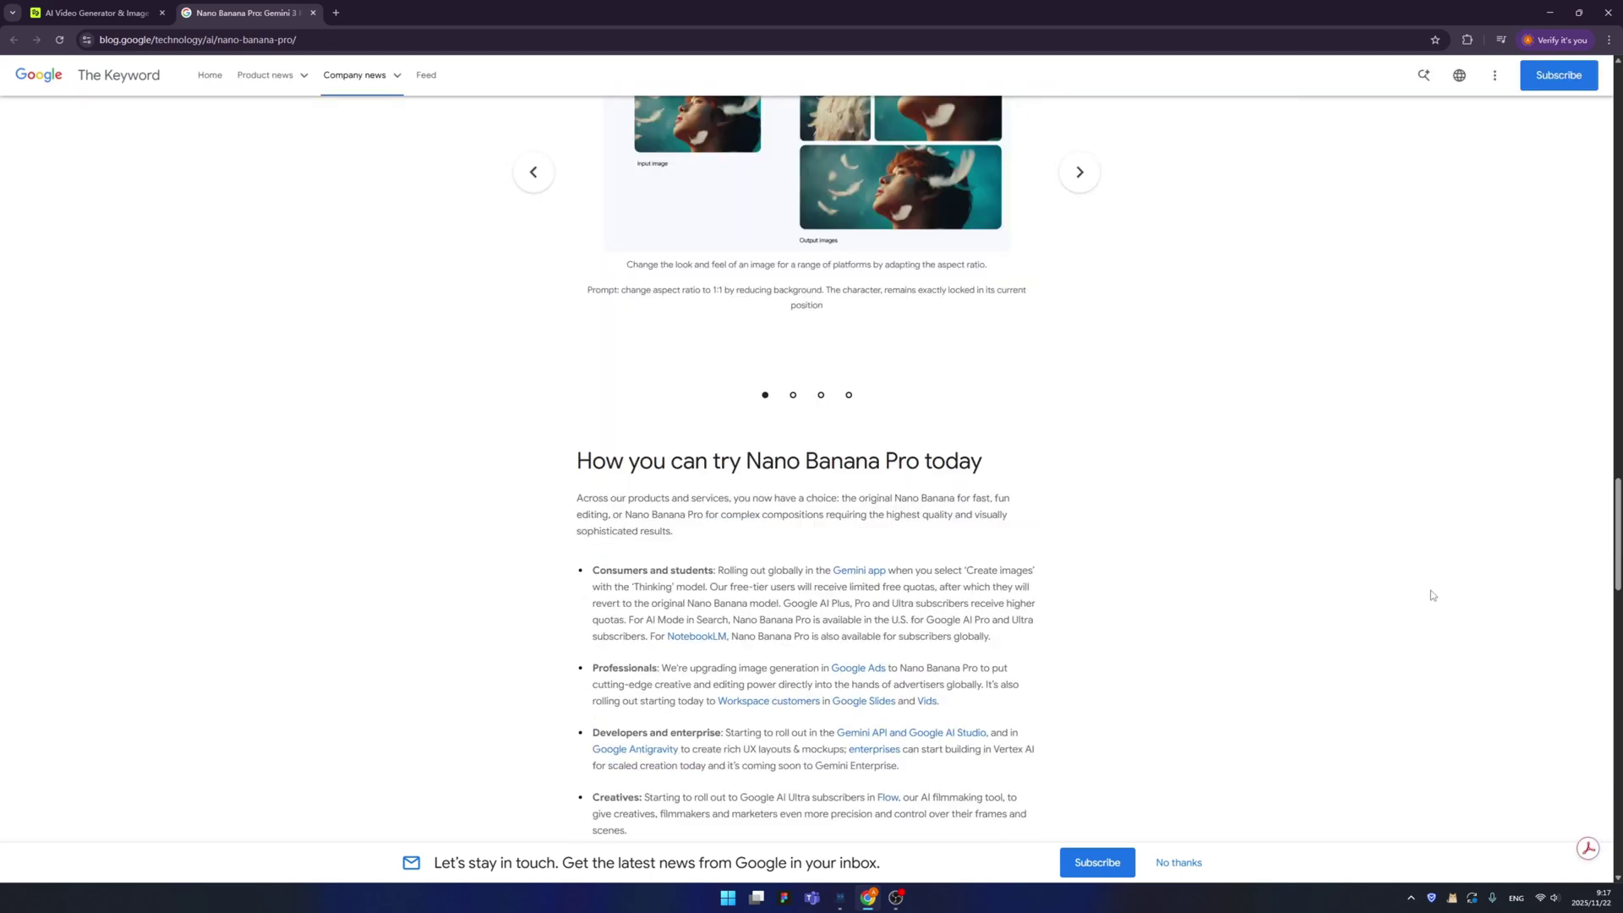
{"action": "scroll", "coordinate": [1433, 594], "scroll_direction": "down", "scroll_amount": 15}
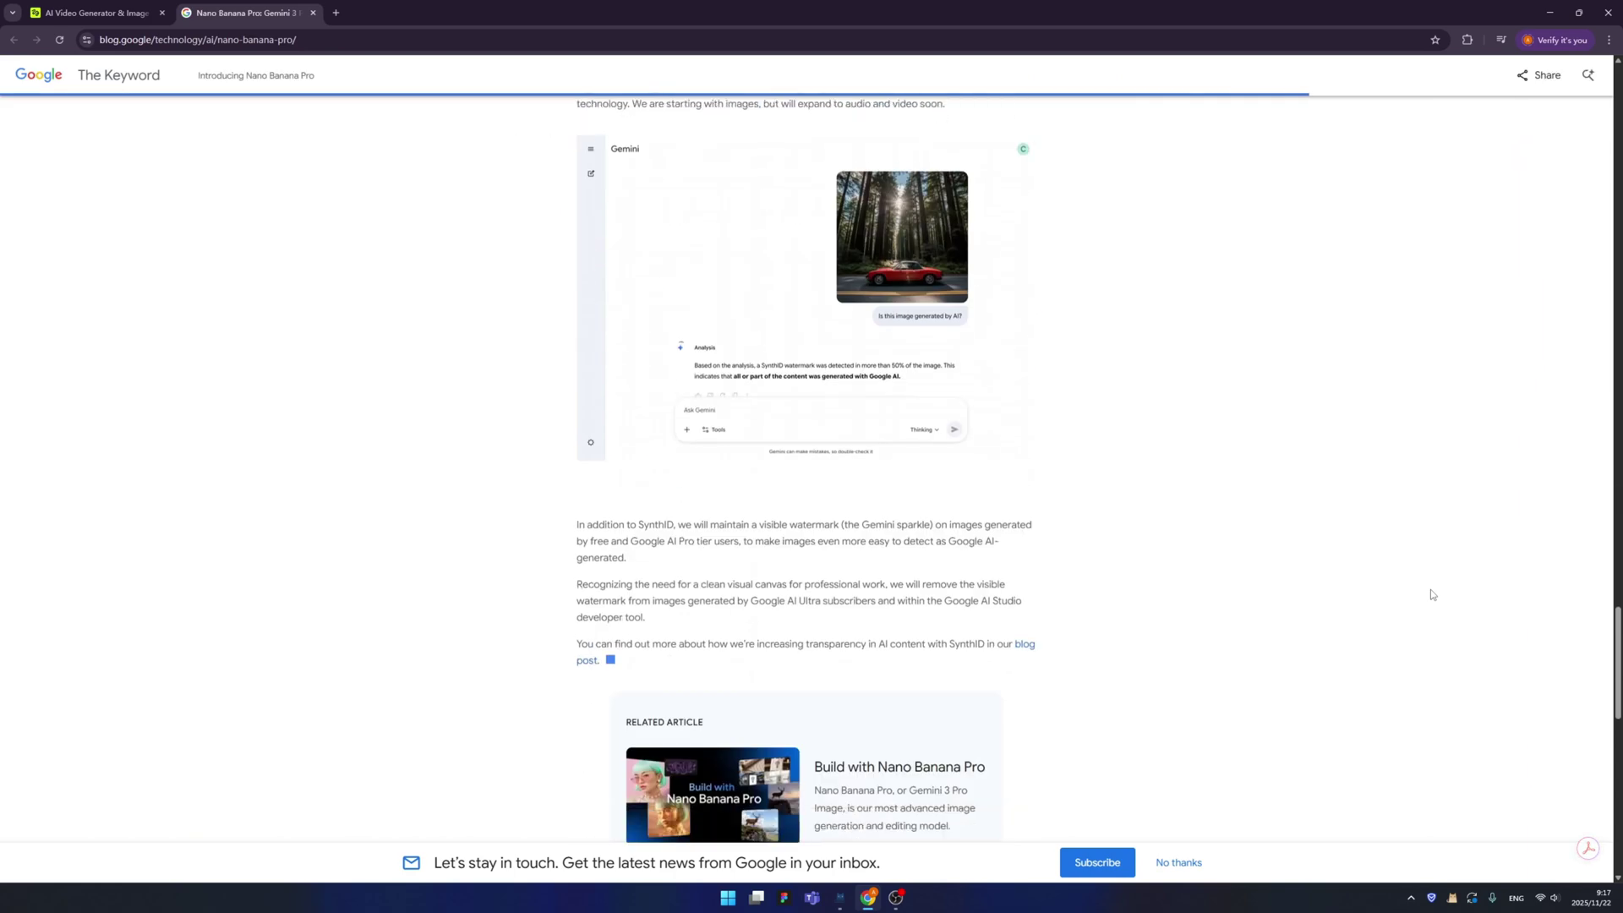
{"action": "scroll", "coordinate": [1433, 594], "scroll_direction": "down", "scroll_amount": 7}
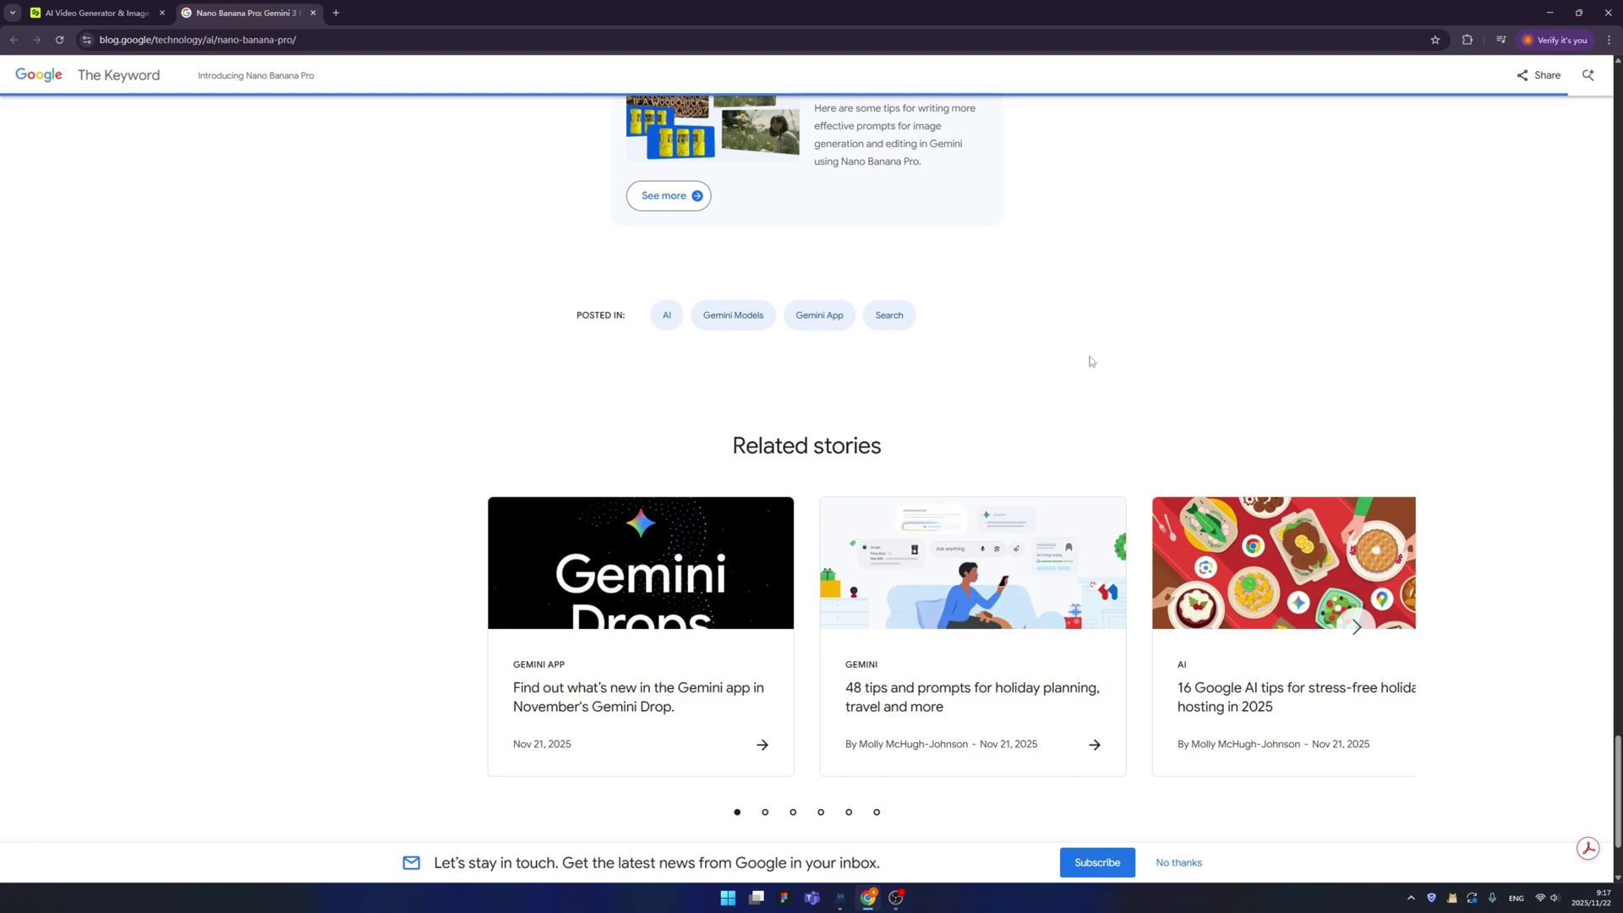
- Switch to the Higgsfield tab and look through its Explore page, from the Nano Banana Pro gallery to the Viral effects
{"action": "key", "text": "ctrl+shift+Tab"}
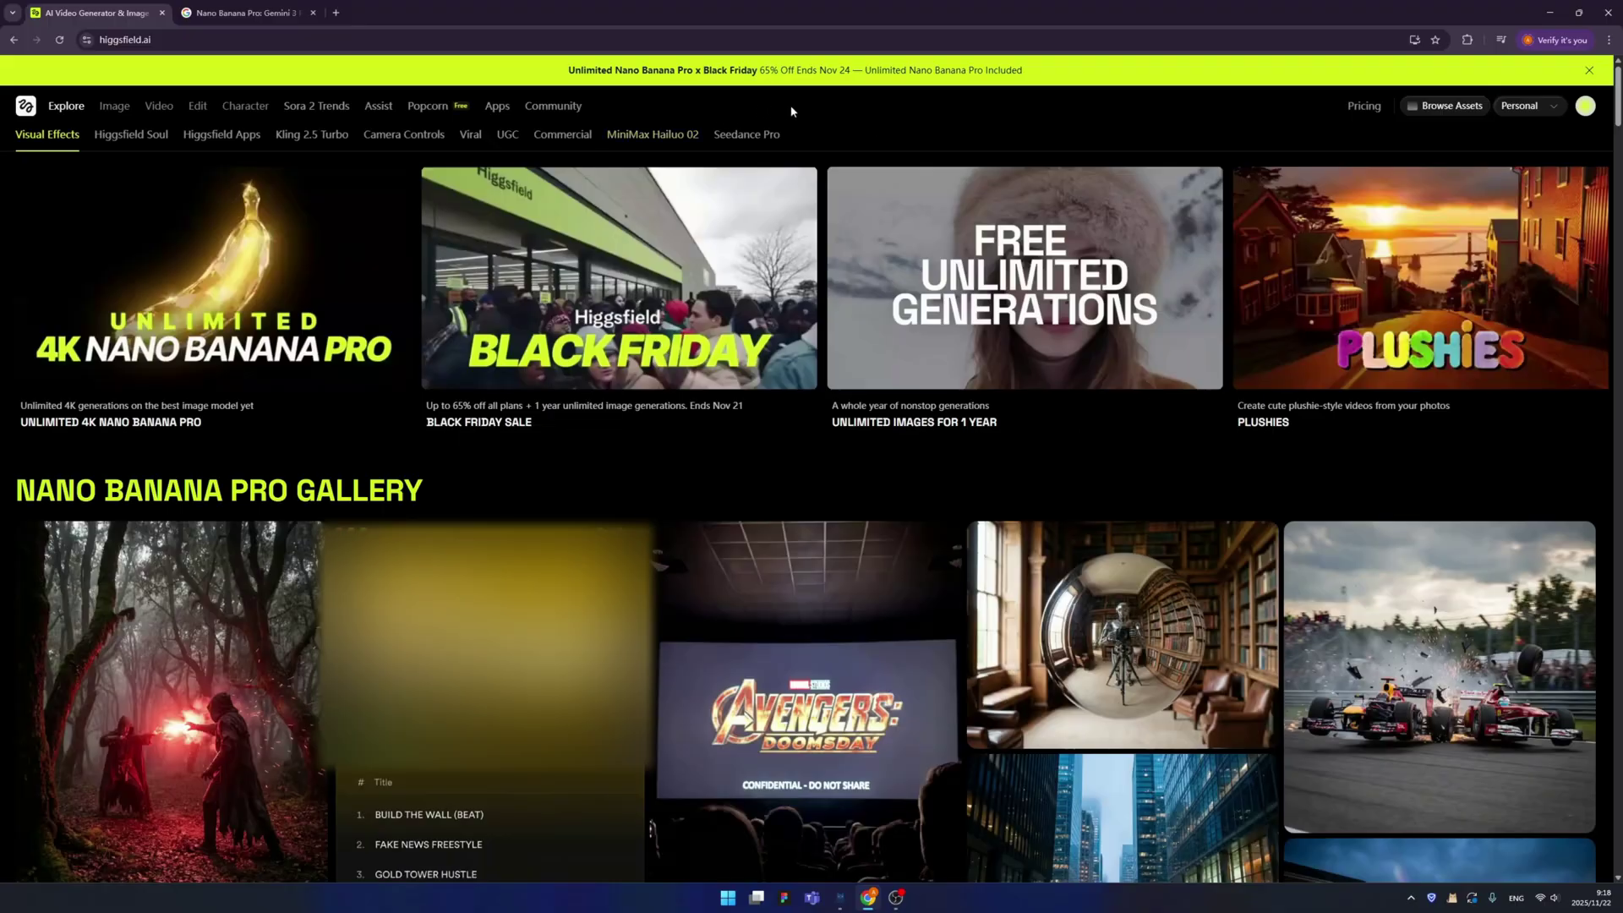
{"action": "scroll", "coordinate": [1194, 441], "scroll_direction": "down", "scroll_amount": 6}
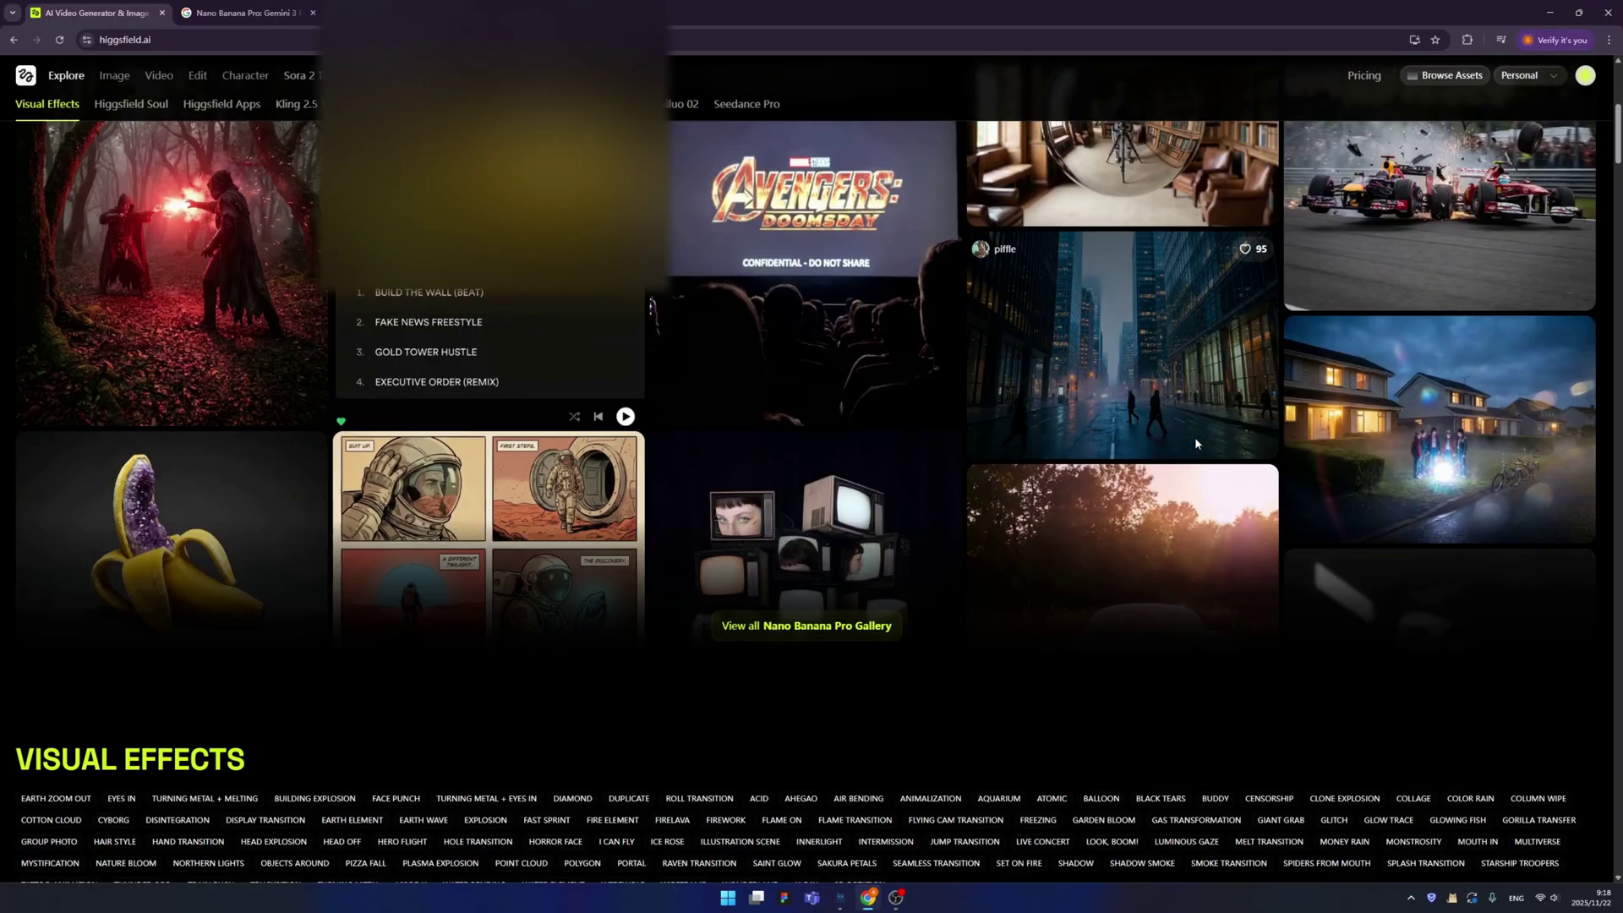
{"action": "scroll", "coordinate": [1195, 441], "scroll_direction": "down", "scroll_amount": 20}
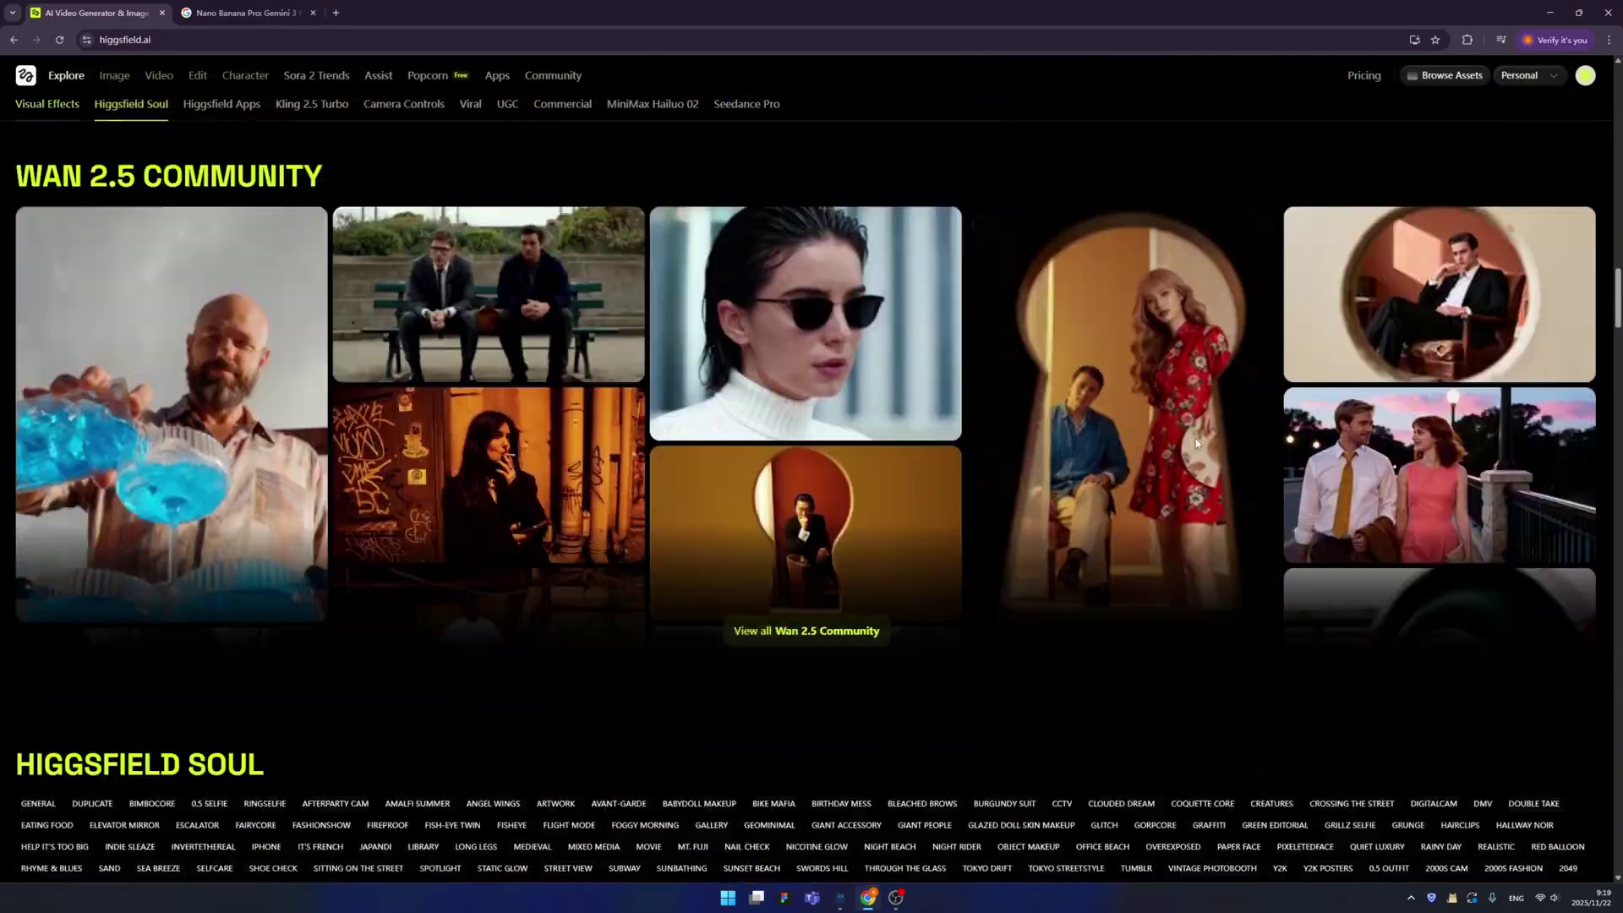
{"action": "scroll", "coordinate": [1196, 442], "scroll_direction": "down", "scroll_amount": 15}
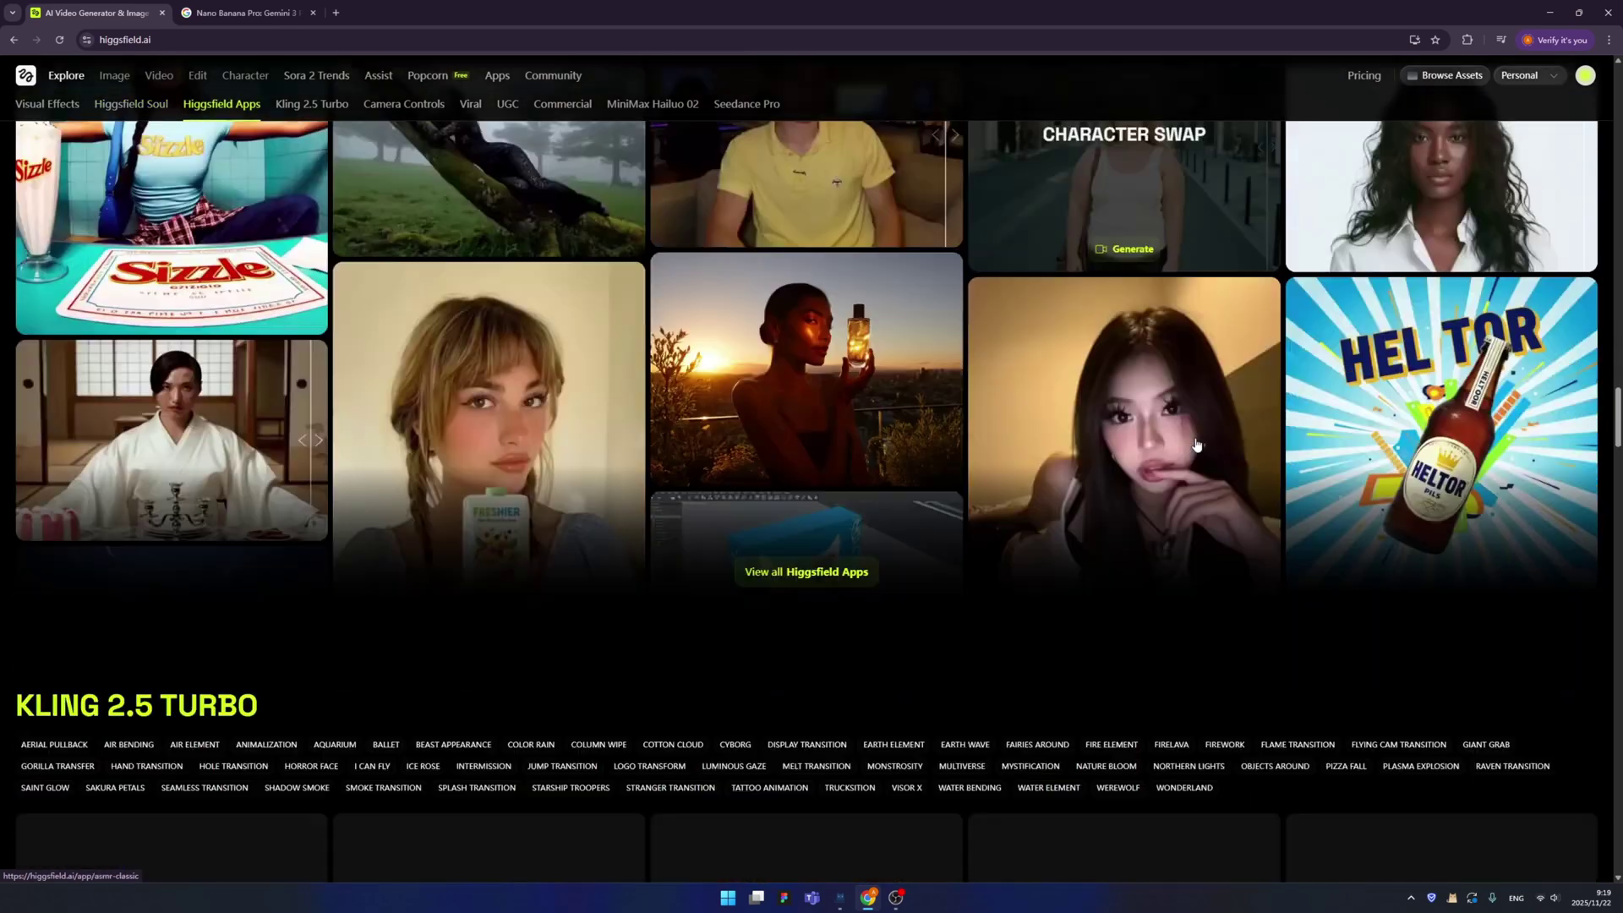
{"action": "scroll", "coordinate": [1196, 443], "scroll_direction": "down", "scroll_amount": 6}
{"action": "scroll", "coordinate": [1195, 436], "scroll_direction": "up", "scroll_amount": 2}
{"action": "mouse_move", "coordinate": [114, 75]}
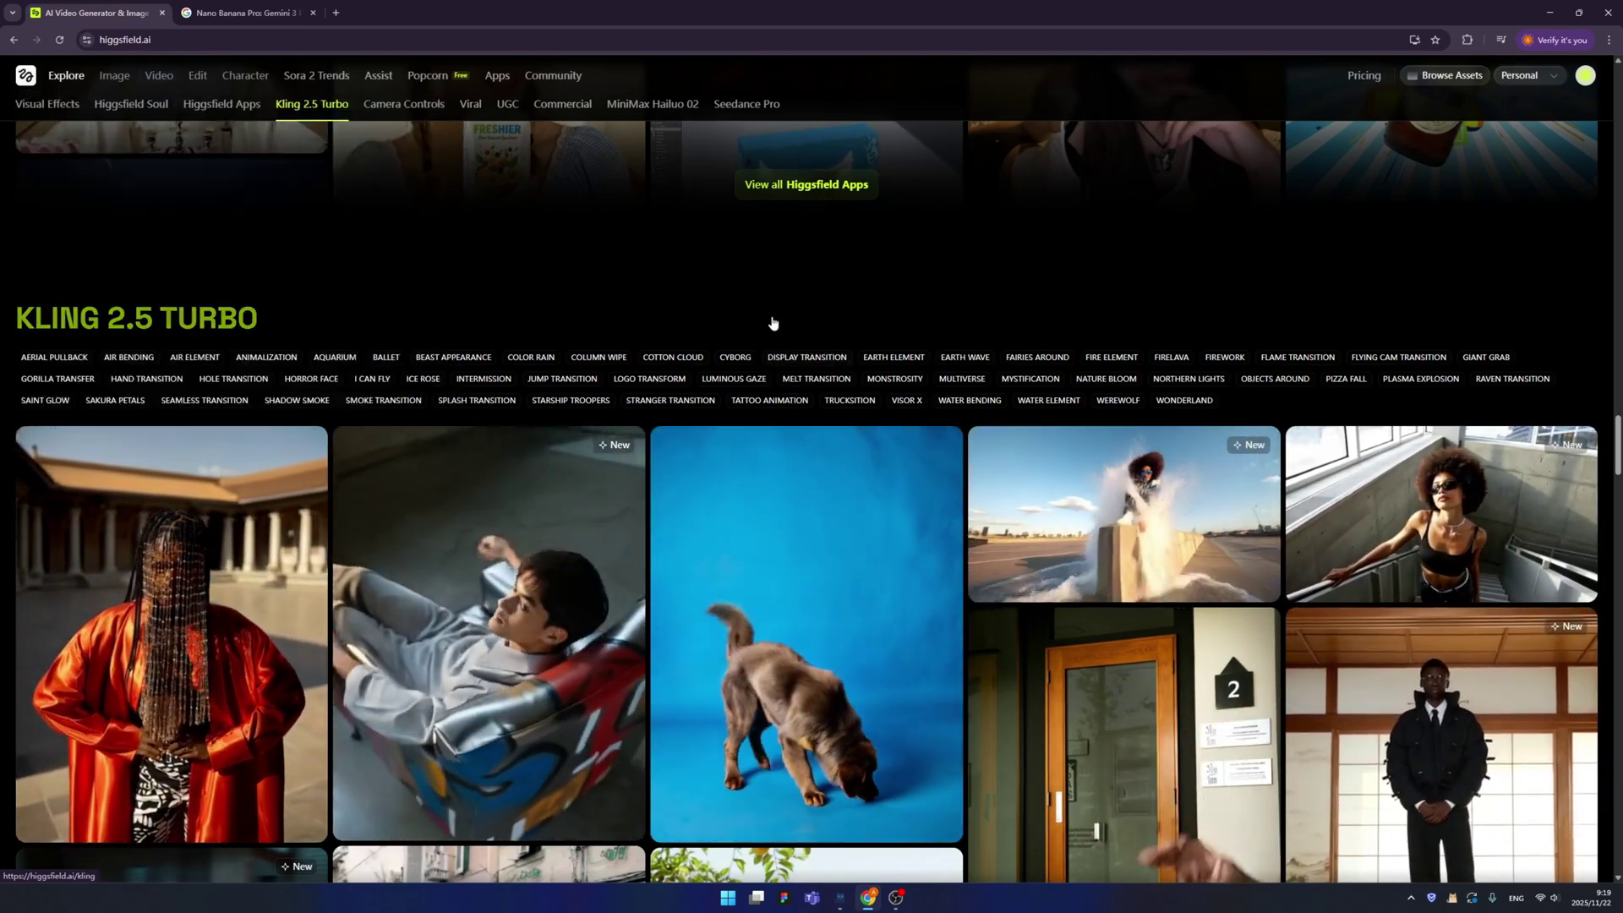
{"action": "scroll", "coordinate": [783, 352], "scroll_direction": "down", "scroll_amount": 5}
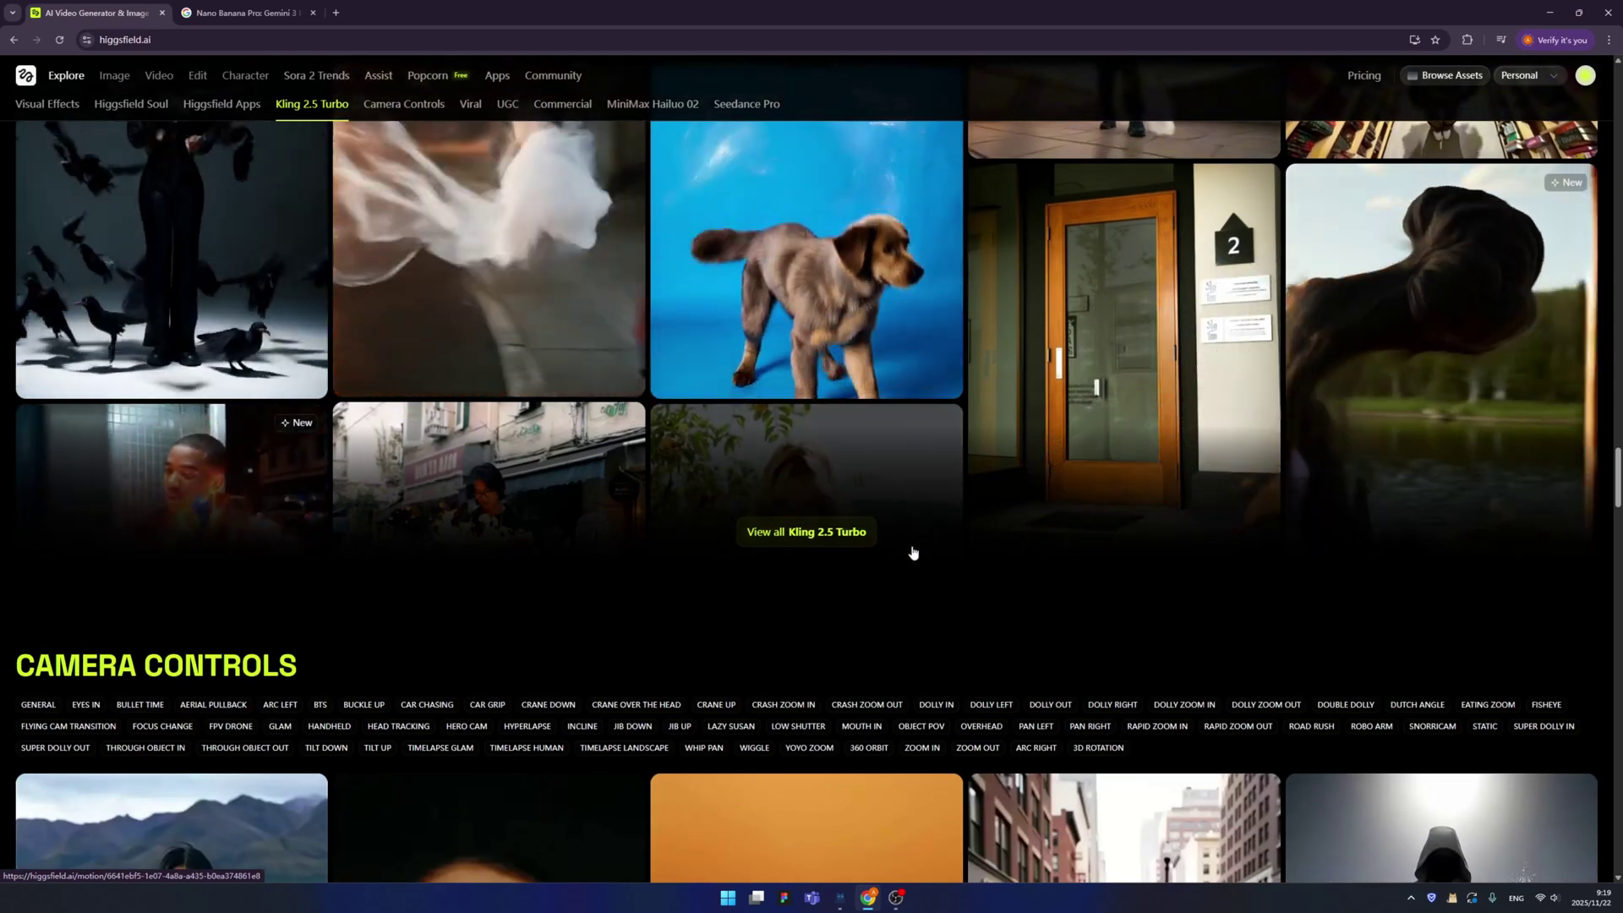
{"action": "scroll", "coordinate": [913, 555], "scroll_direction": "down", "scroll_amount": 3}
{"action": "scroll", "coordinate": [918, 558], "scroll_direction": "up", "scroll_amount": 7}
{"action": "scroll", "coordinate": [922, 564], "scroll_direction": "down", "scroll_amount": 2}
{"action": "scroll", "coordinate": [921, 564], "scroll_direction": "down", "scroll_amount": 10}
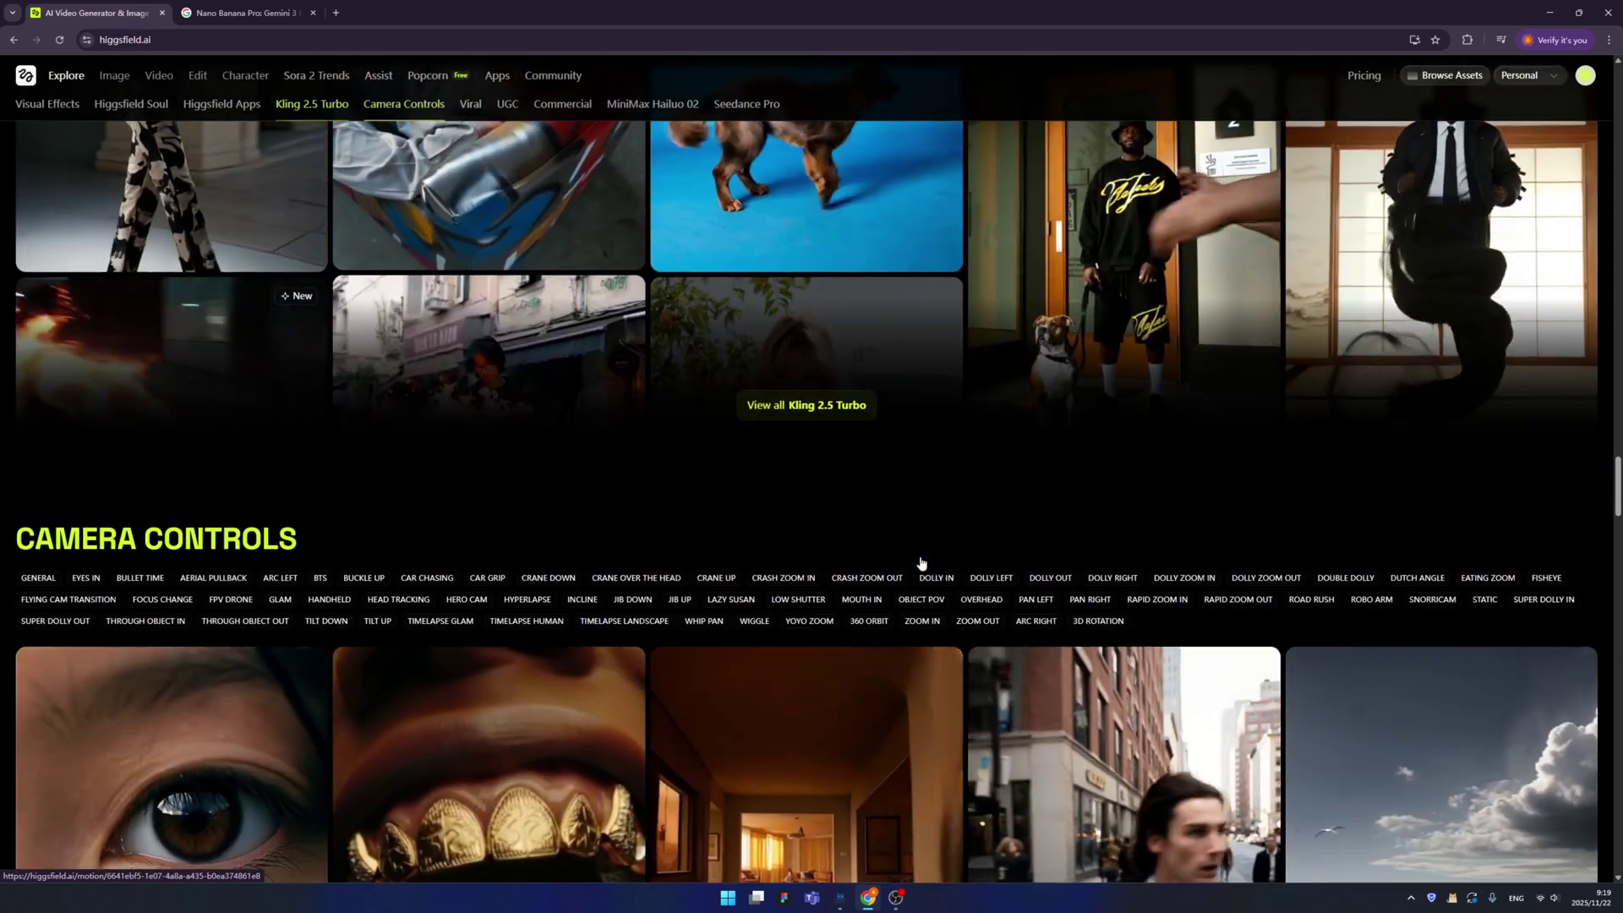
{"action": "scroll", "coordinate": [922, 564], "scroll_direction": "down", "scroll_amount": 6}
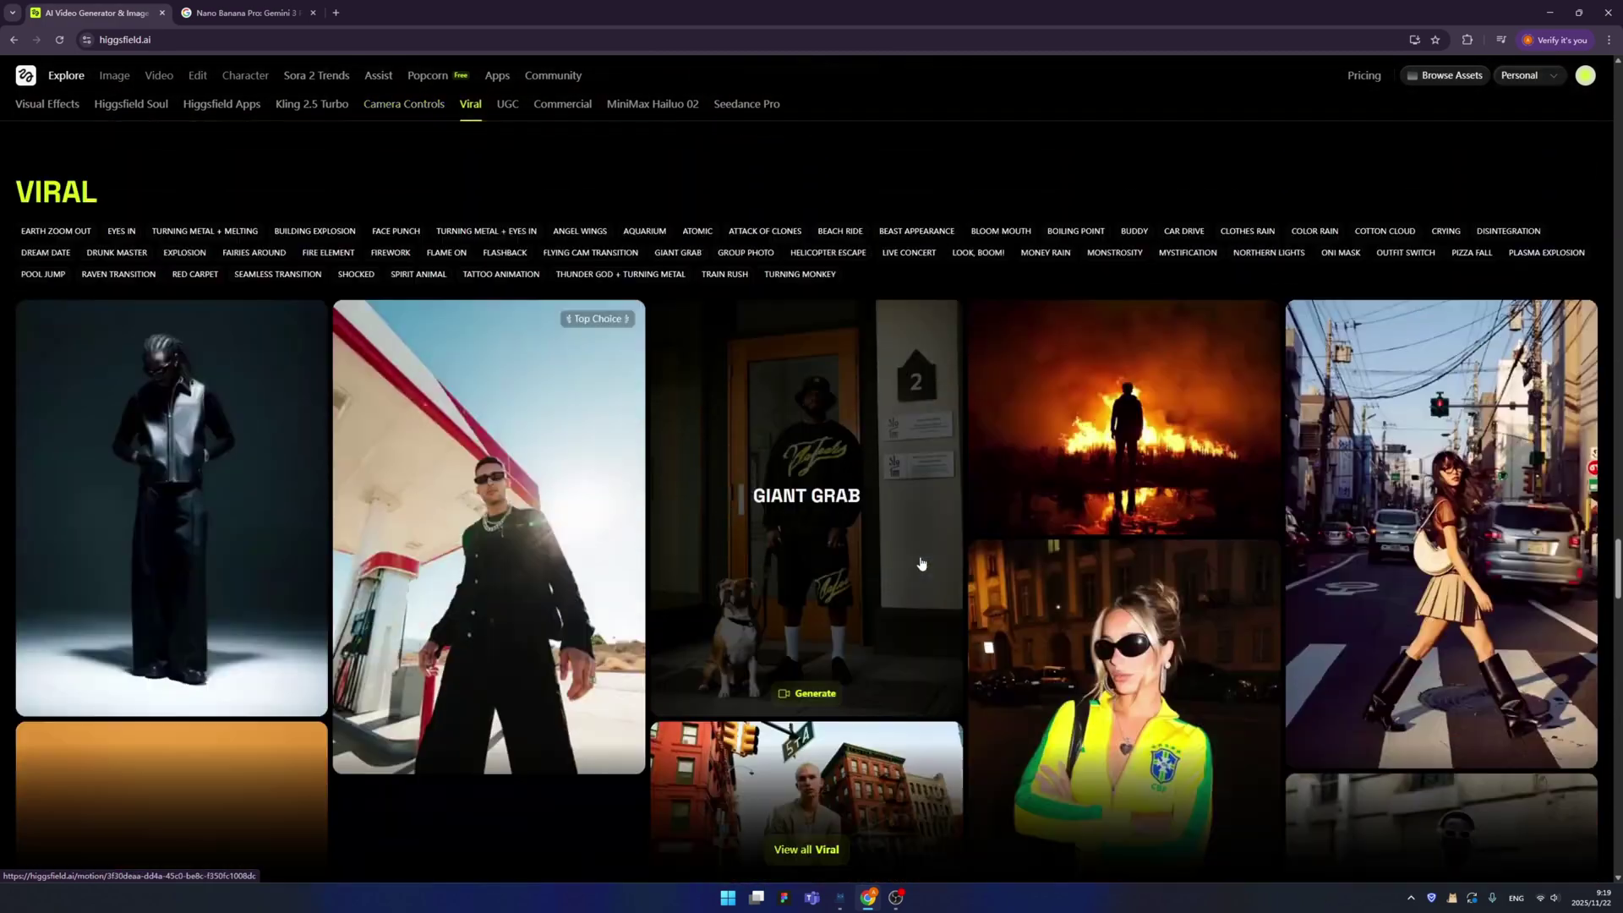
{"action": "scroll", "coordinate": [922, 562], "scroll_direction": "down", "scroll_amount": 6}
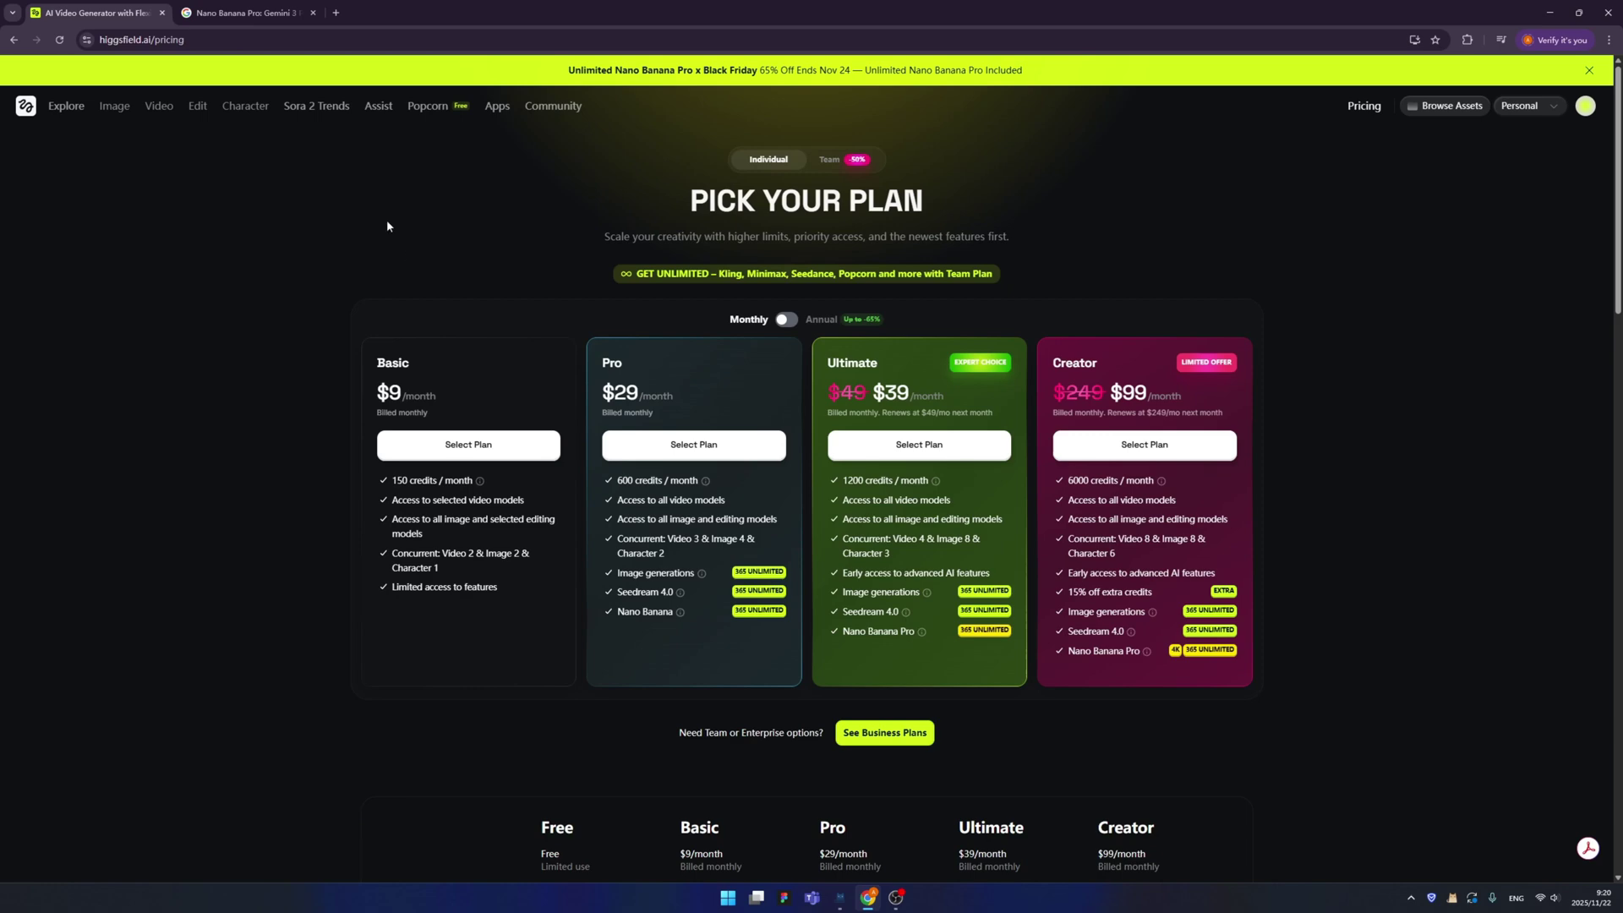
- Open the Nano Banana Pro image generator from the Explore page and check the list of available models
{"action": "left_click", "coordinate": [61, 107]}
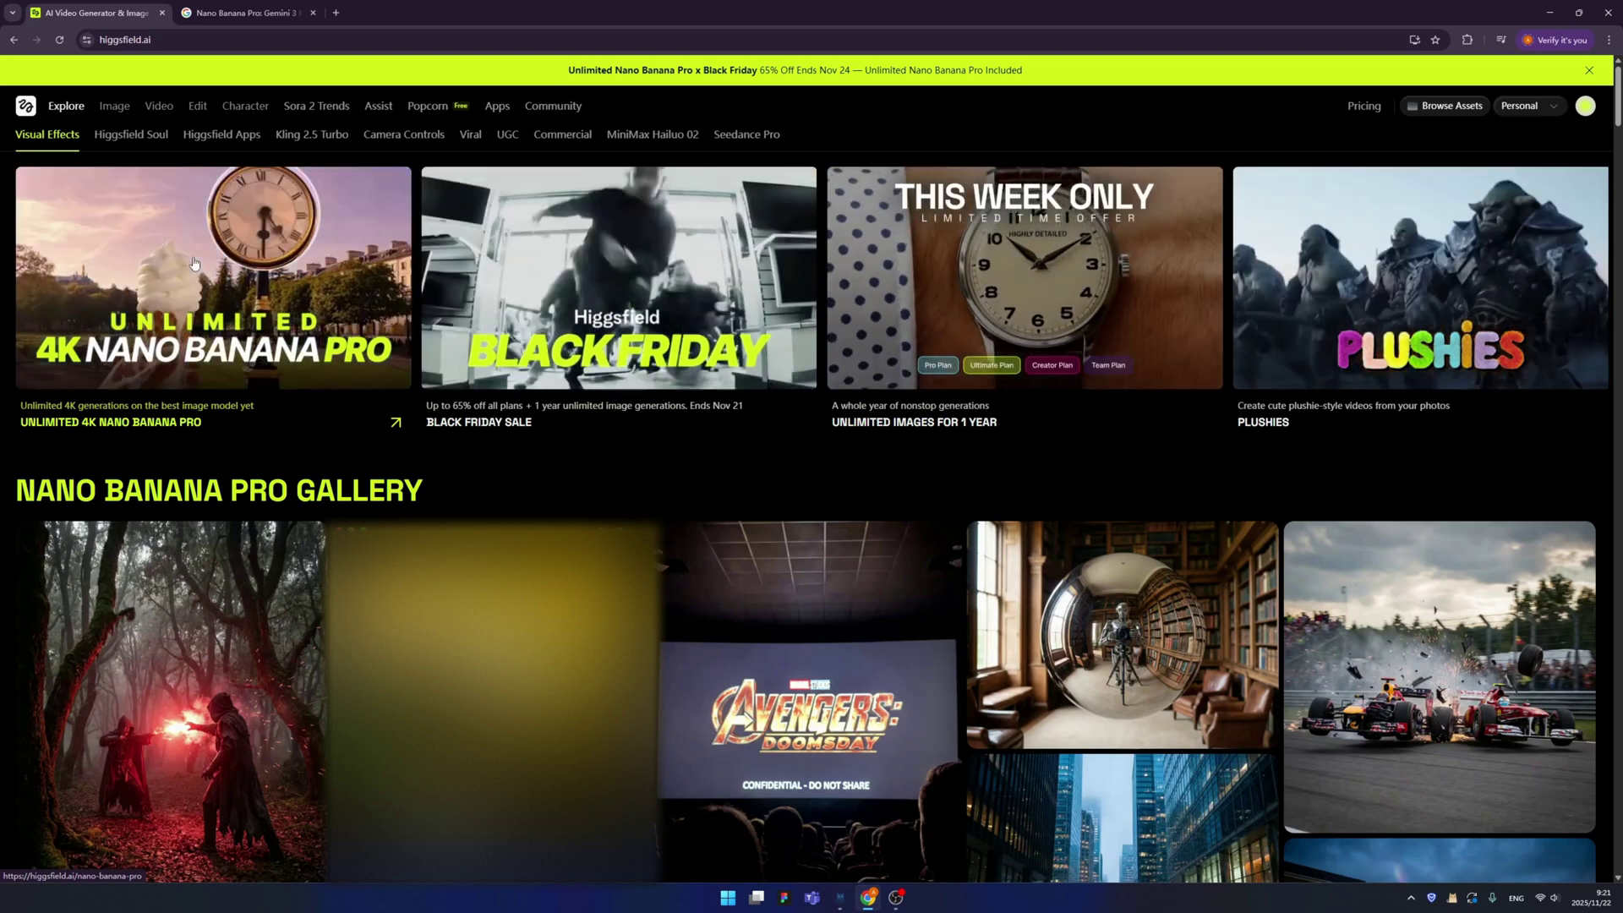
{"action": "left_click", "coordinate": [194, 262]}
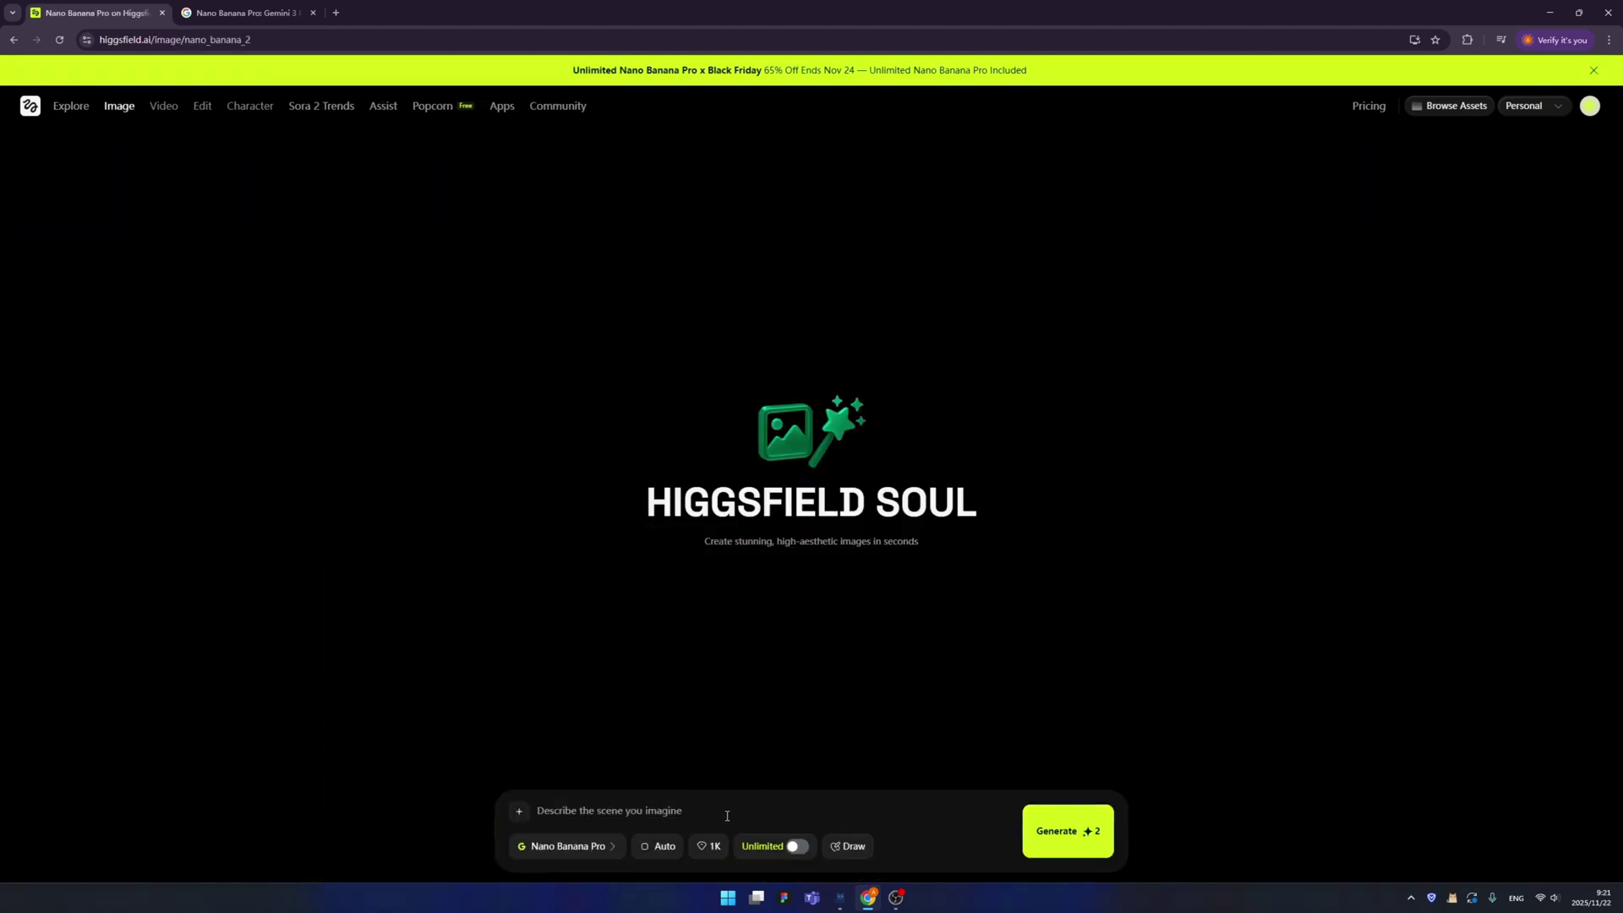
{"action": "left_click", "coordinate": [599, 848]}
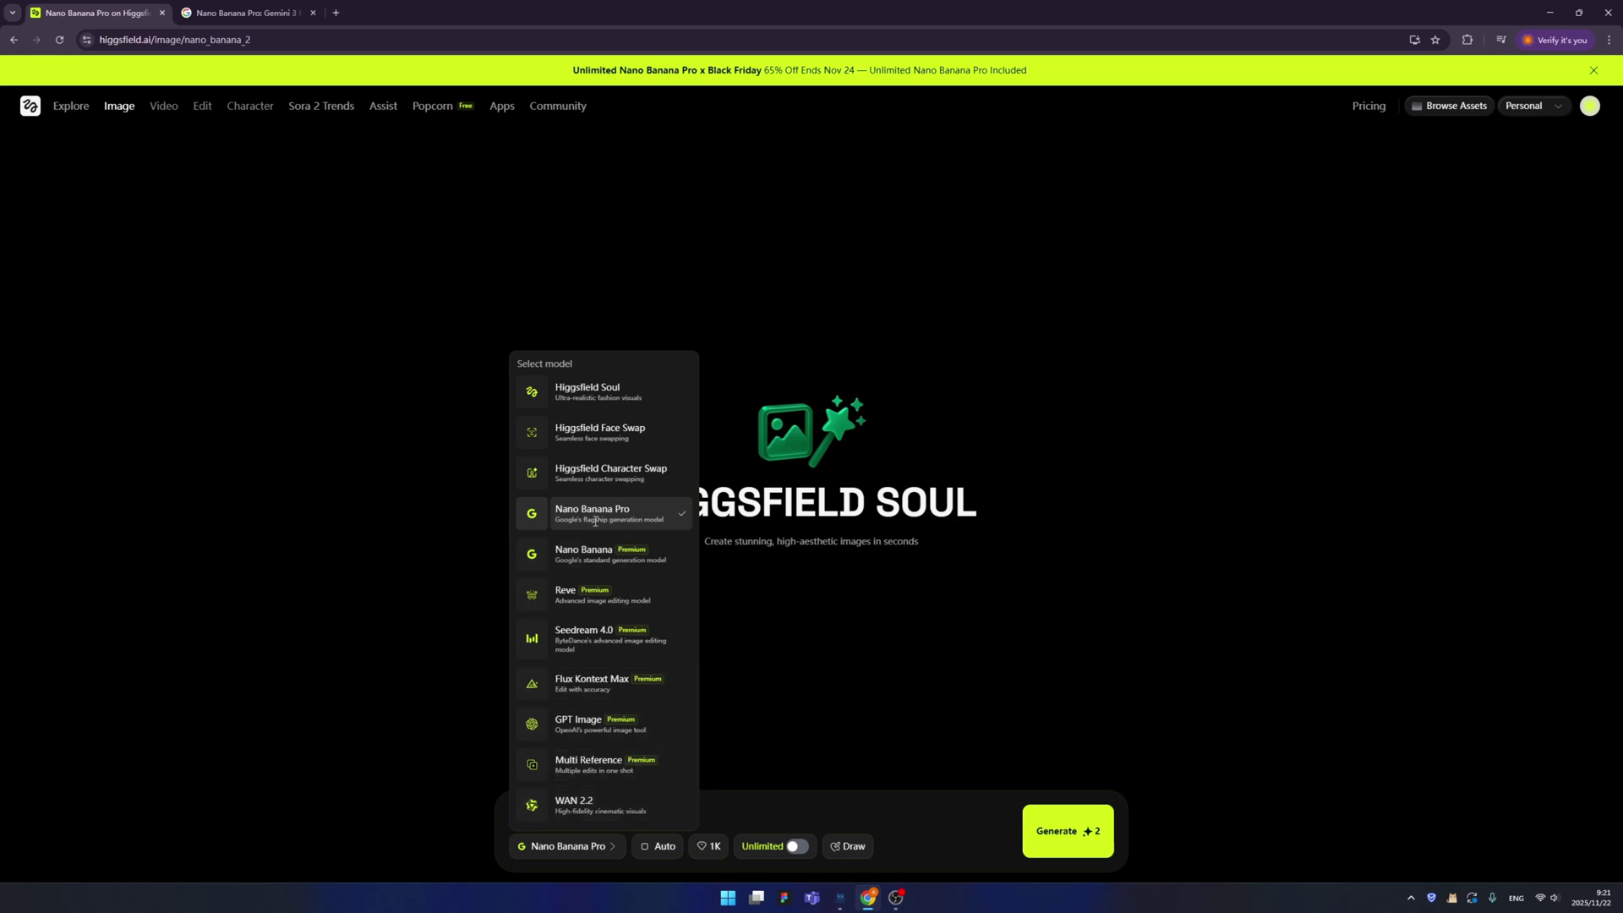
{"action": "left_click", "coordinate": [790, 622]}
- Set the aspect ratio to 16:9 and the quality to 2K, and turn on Unlimited mode
{"action": "left_click", "coordinate": [662, 846]}
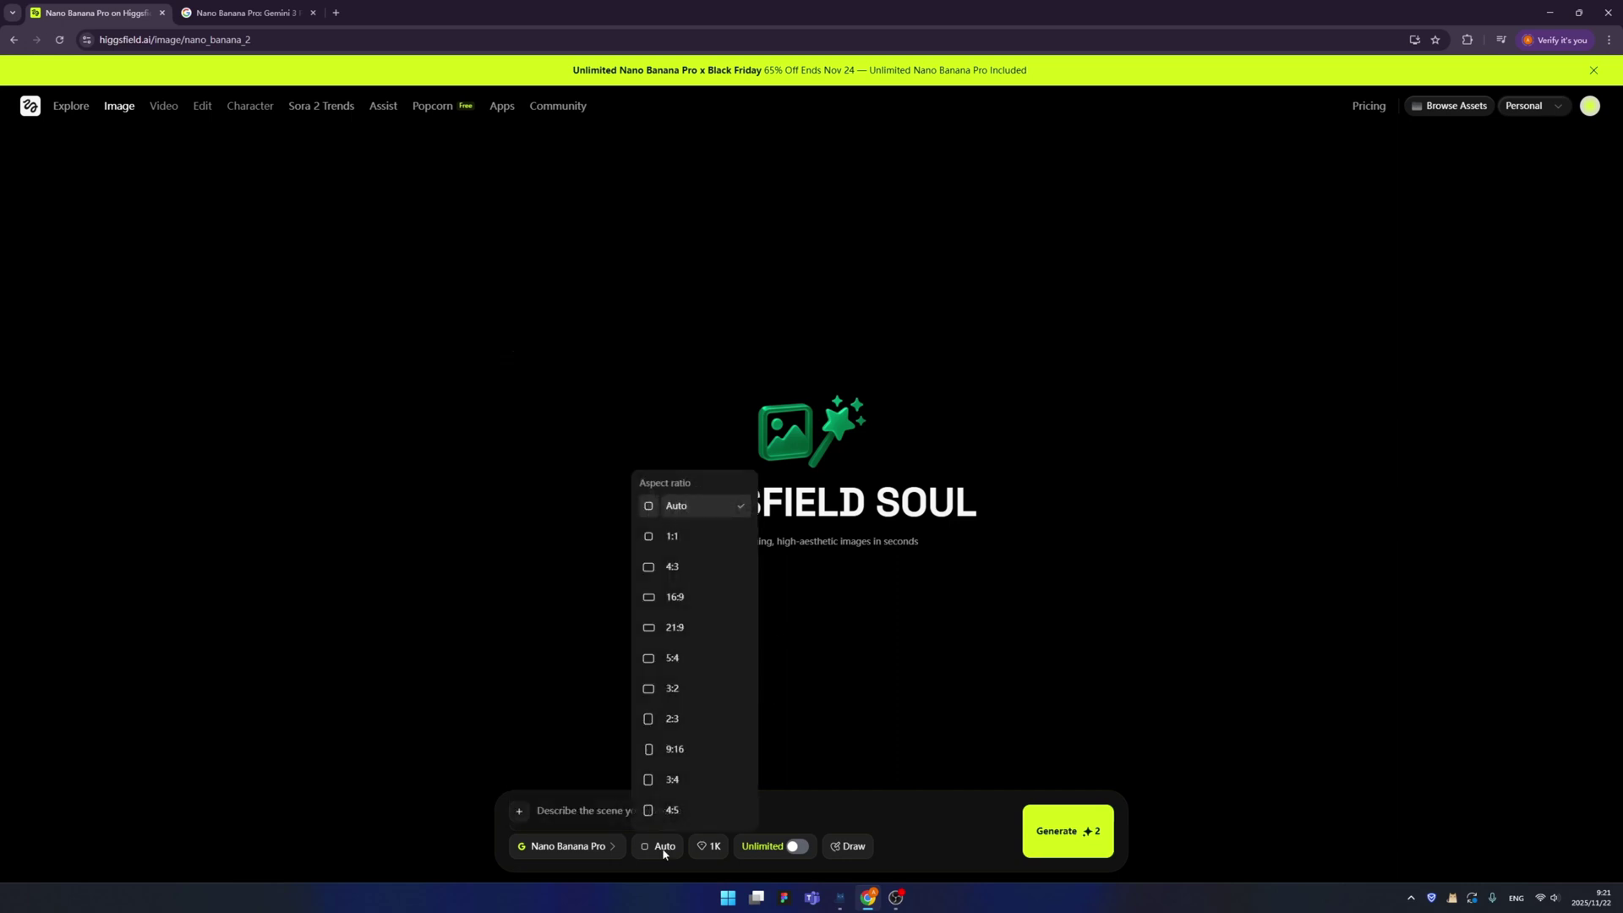
{"action": "left_click", "coordinate": [698, 599]}
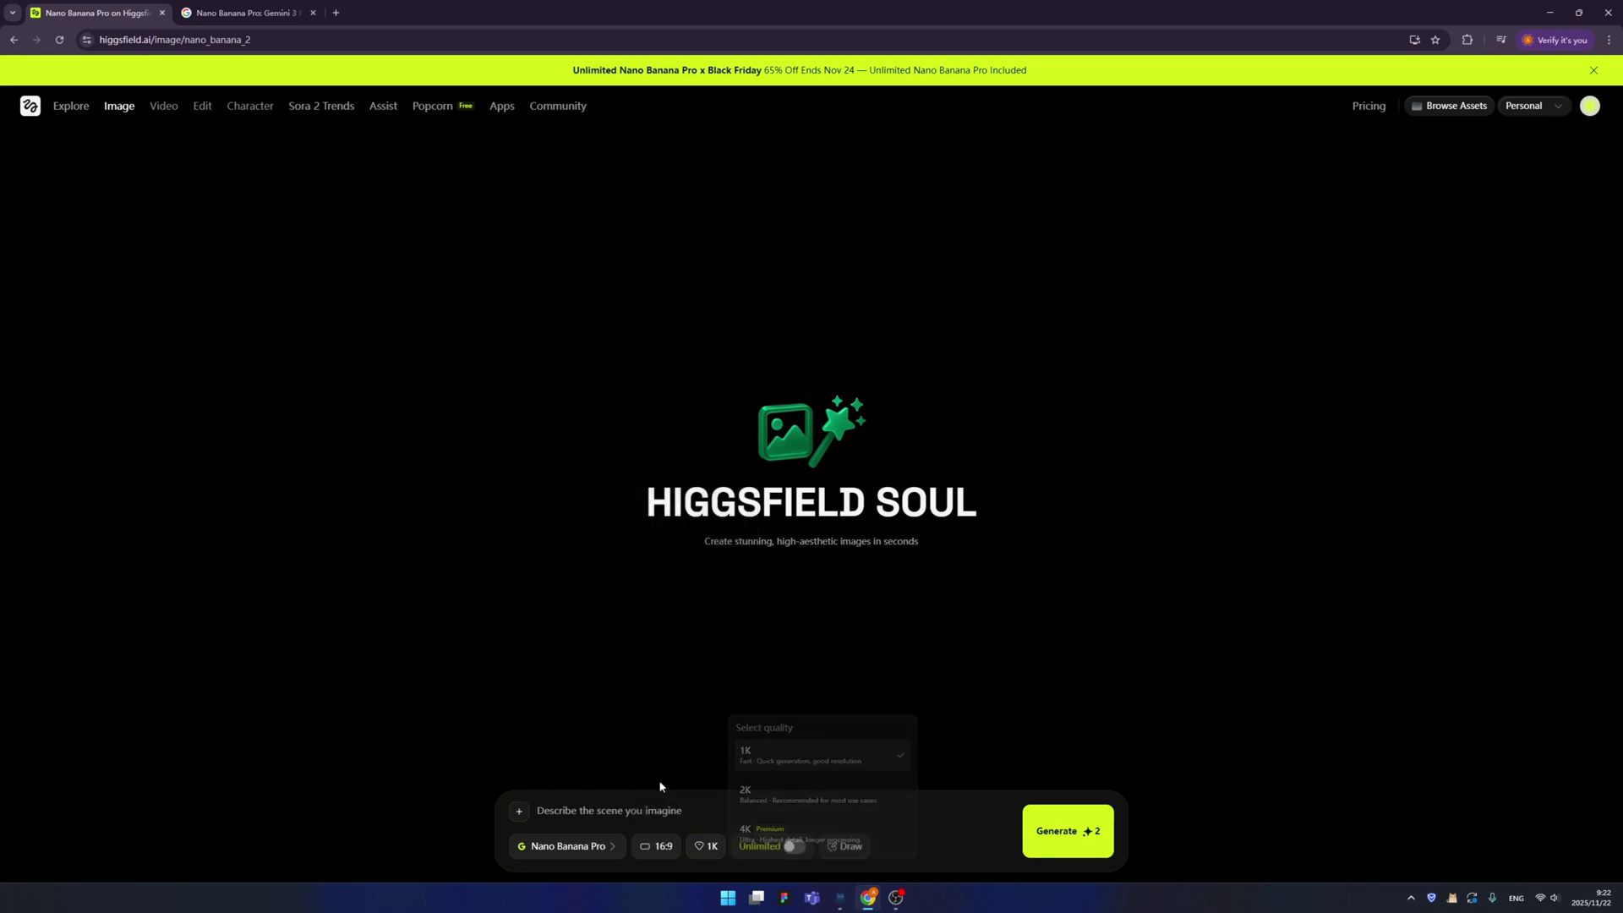
{"action": "left_click", "coordinate": [709, 849]}
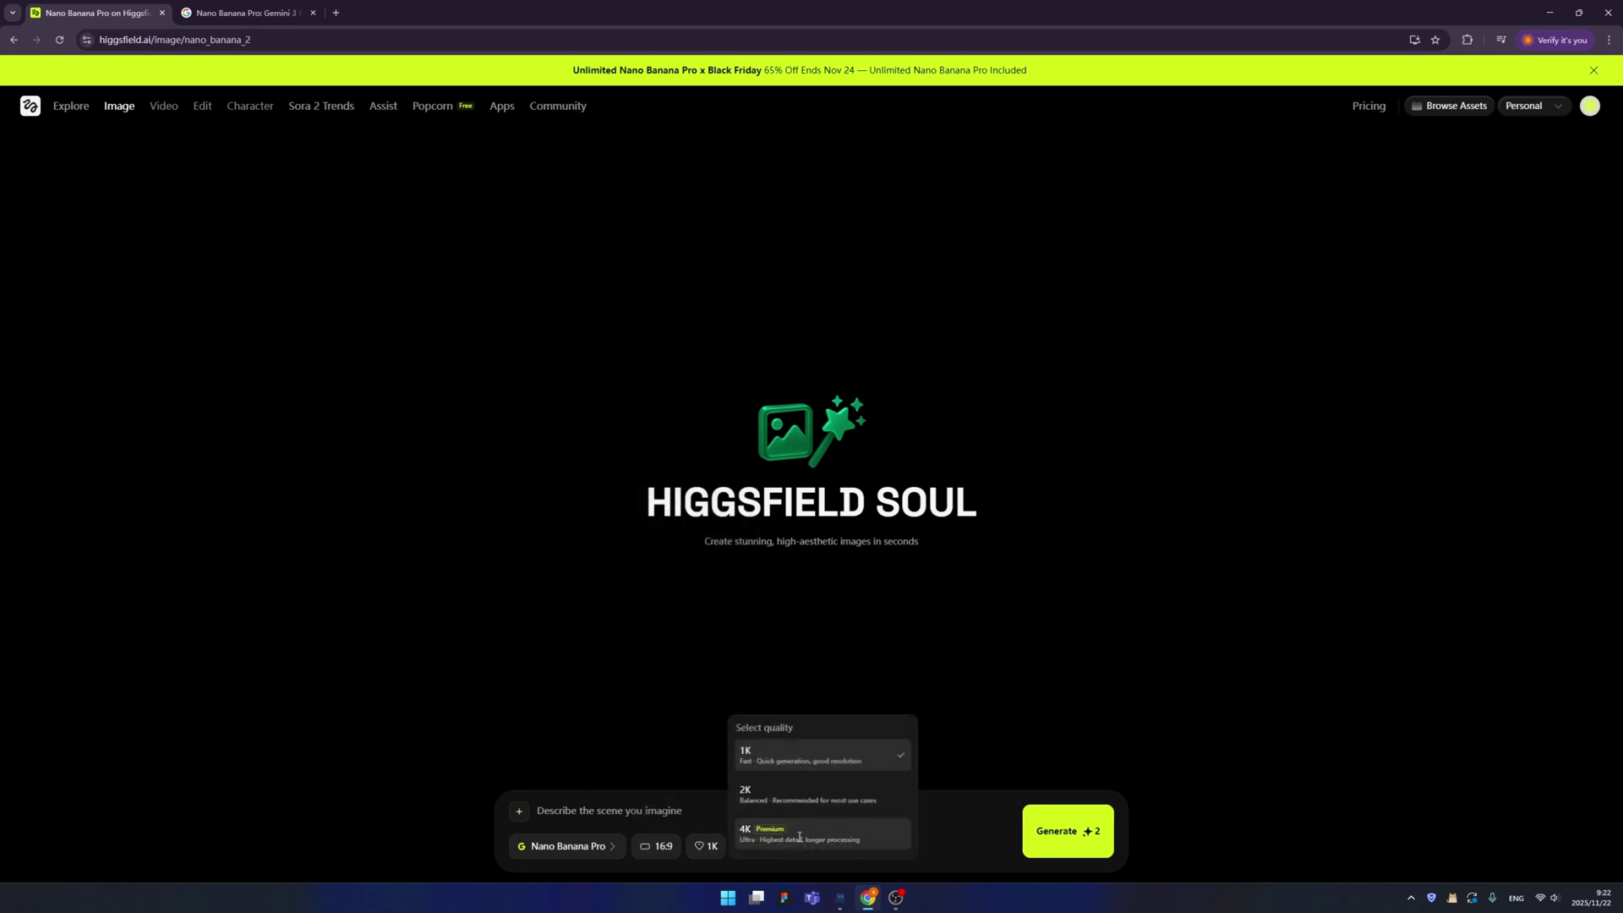
{"action": "left_click", "coordinate": [809, 795]}
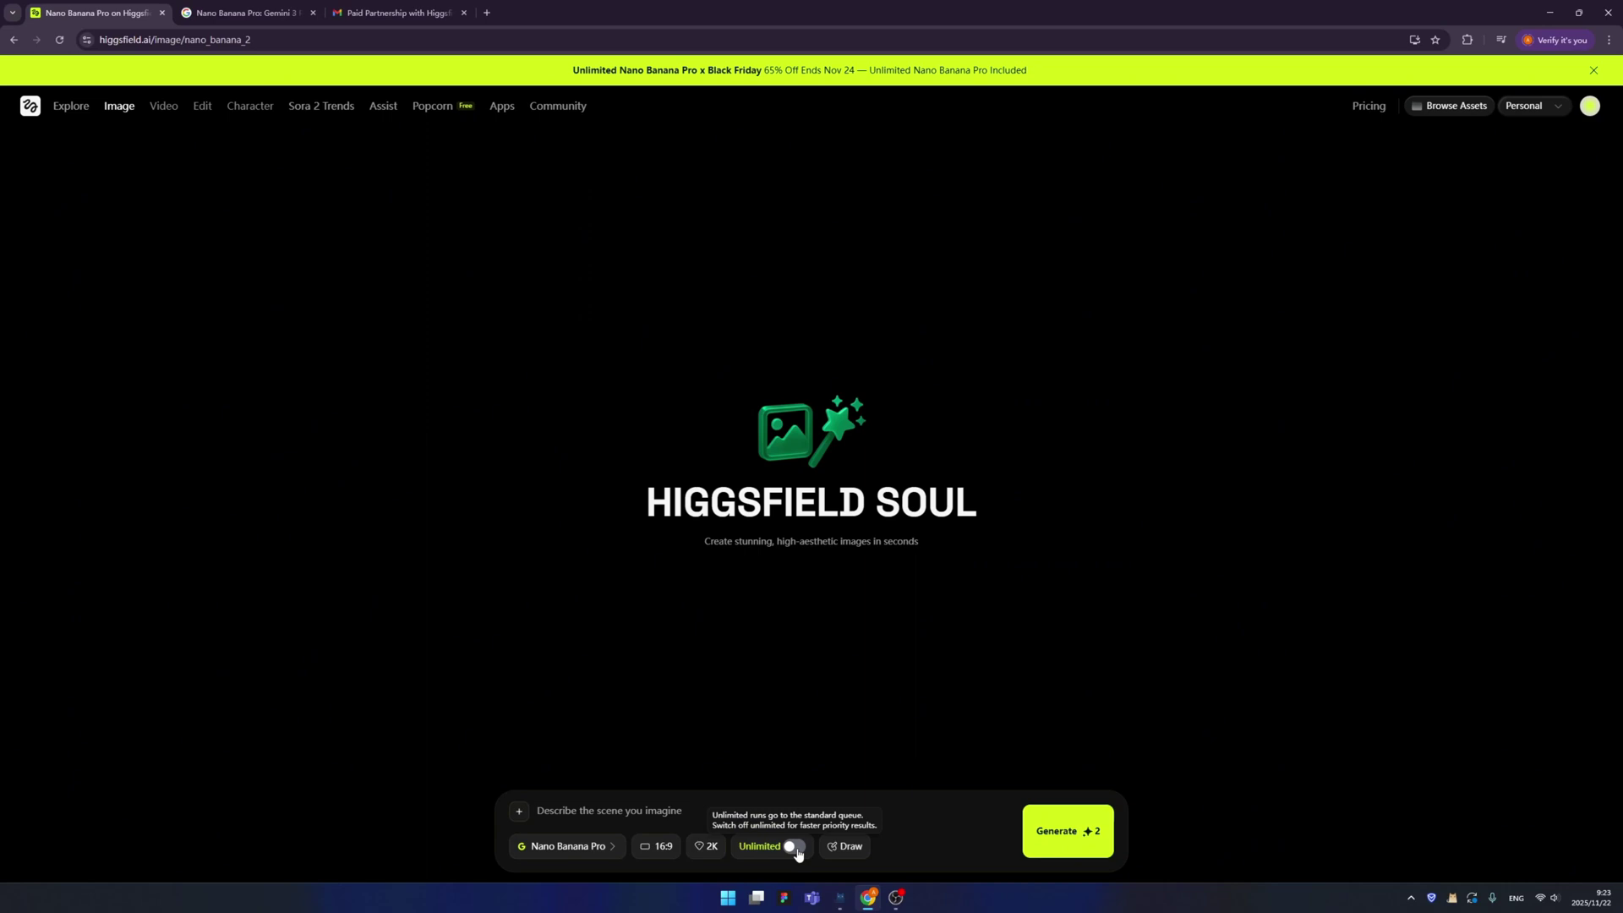
{"action": "left_click", "coordinate": [798, 851]}
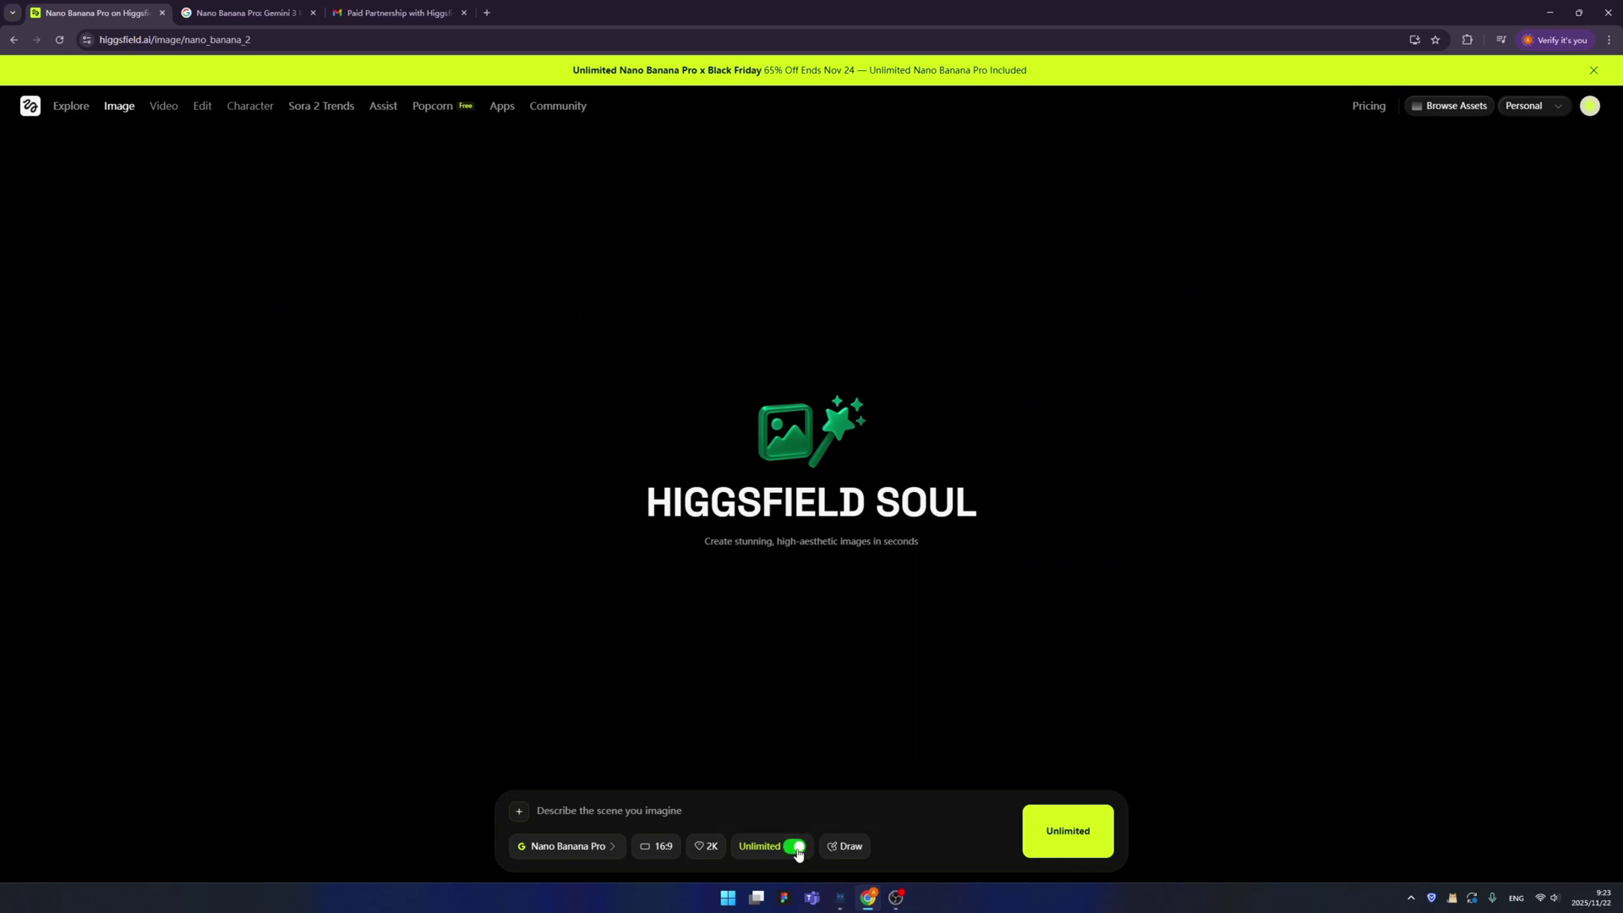
- Add the fashion-items collage and the man's portrait as references, and generate an image with the prompt "The man in those items"
{"action": "left_click", "coordinate": [519, 814]}
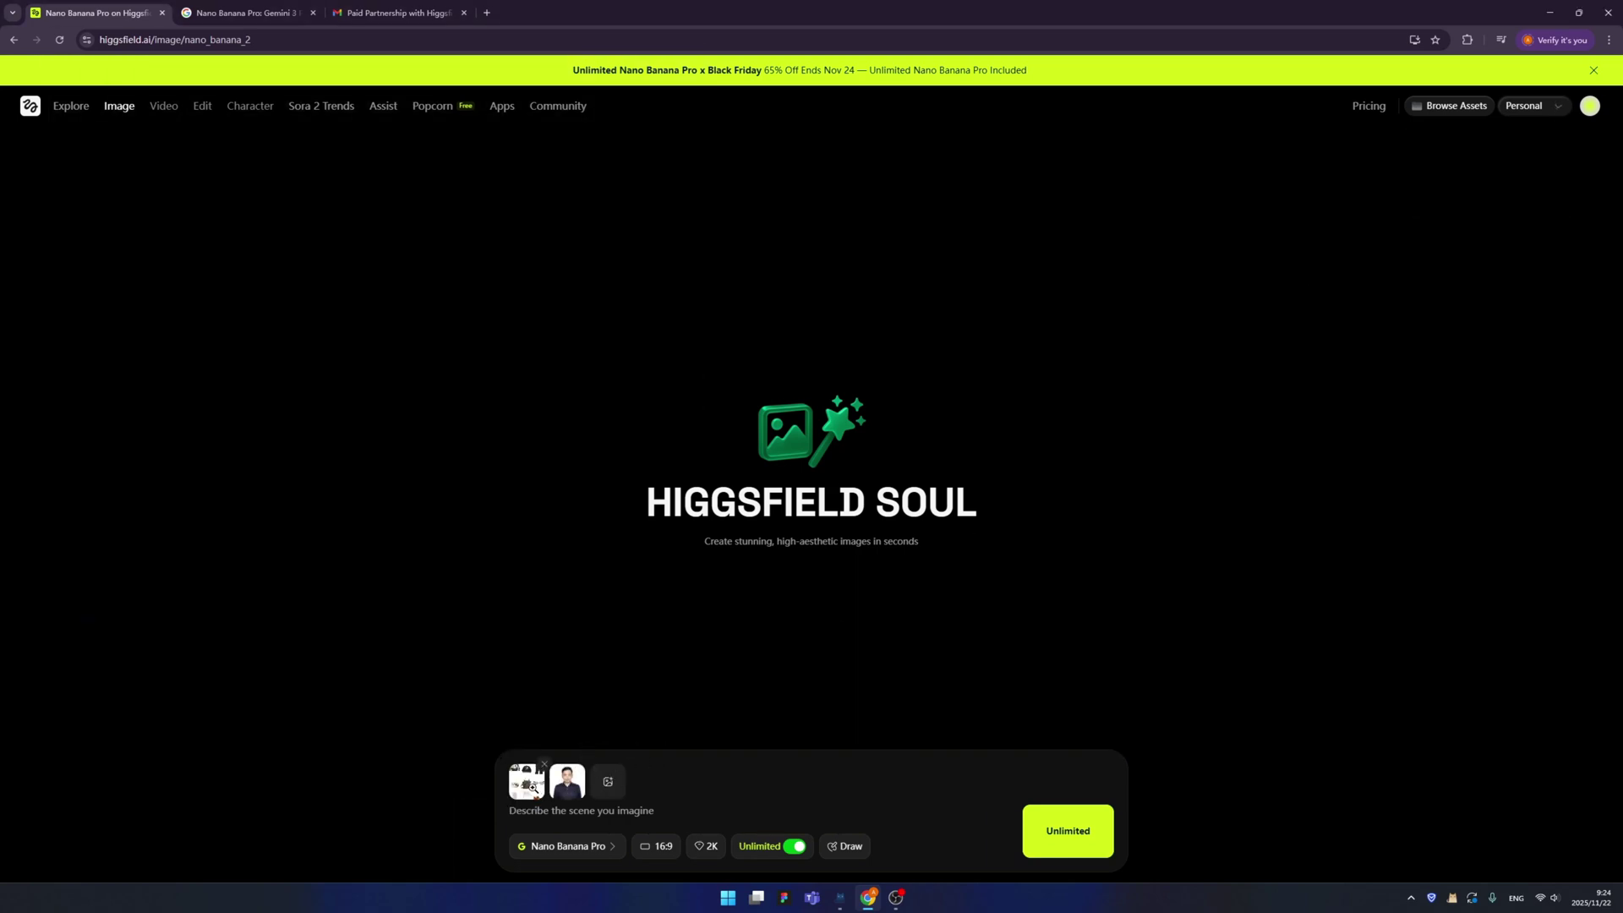
{"action": "left_click", "coordinate": [535, 792]}
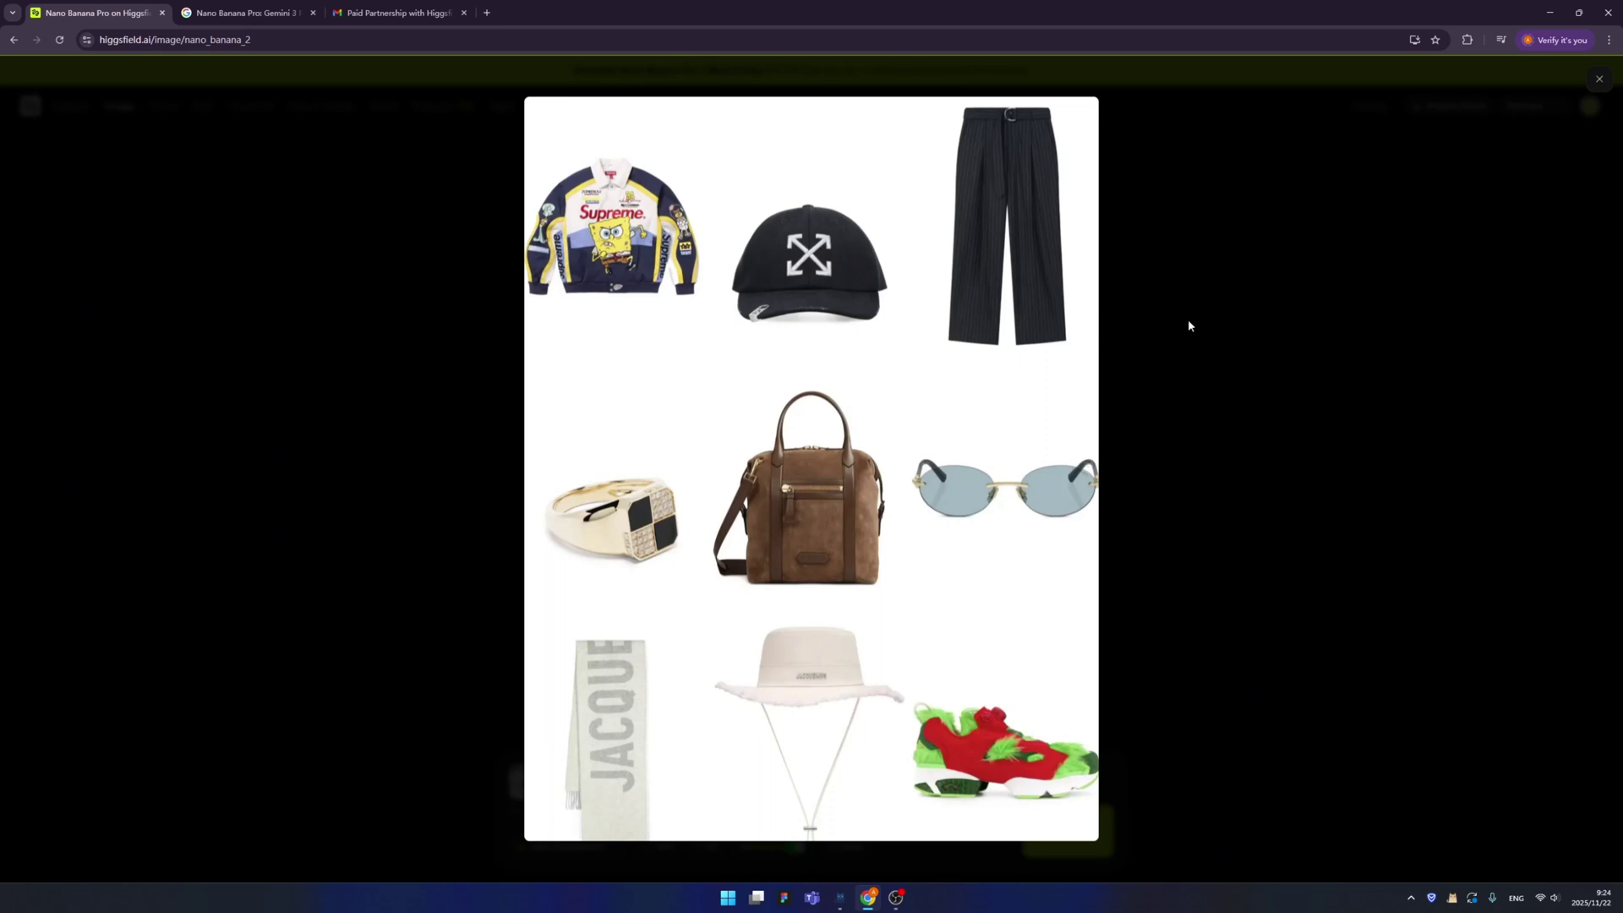
{"action": "left_click", "coordinate": [1598, 80]}
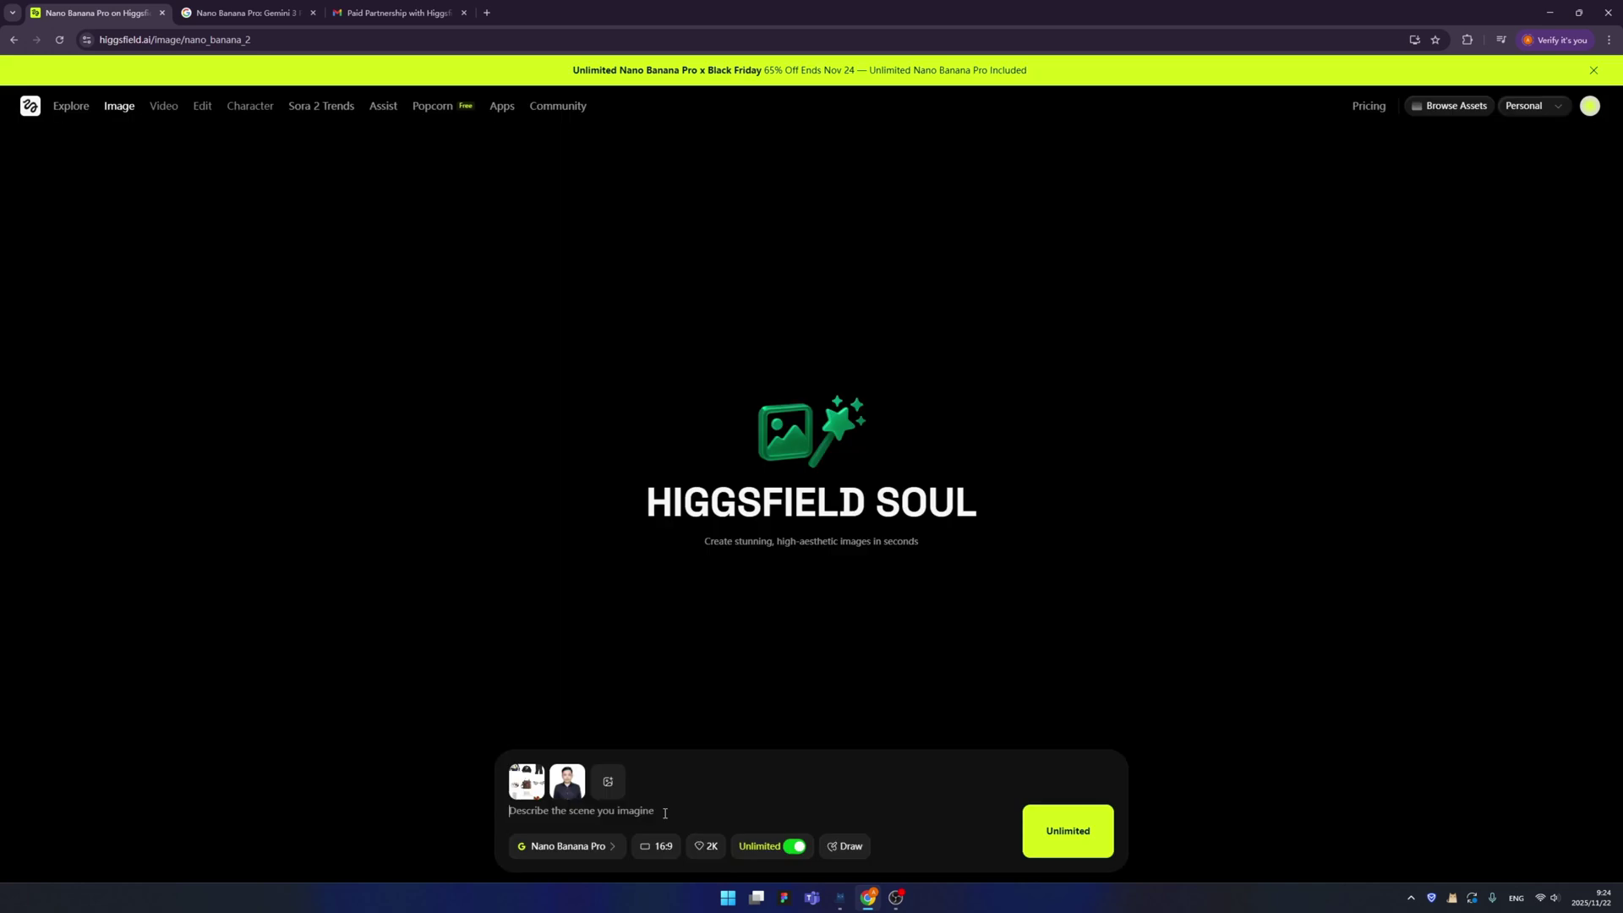
{"action": "type", "text": "The man in those items"}
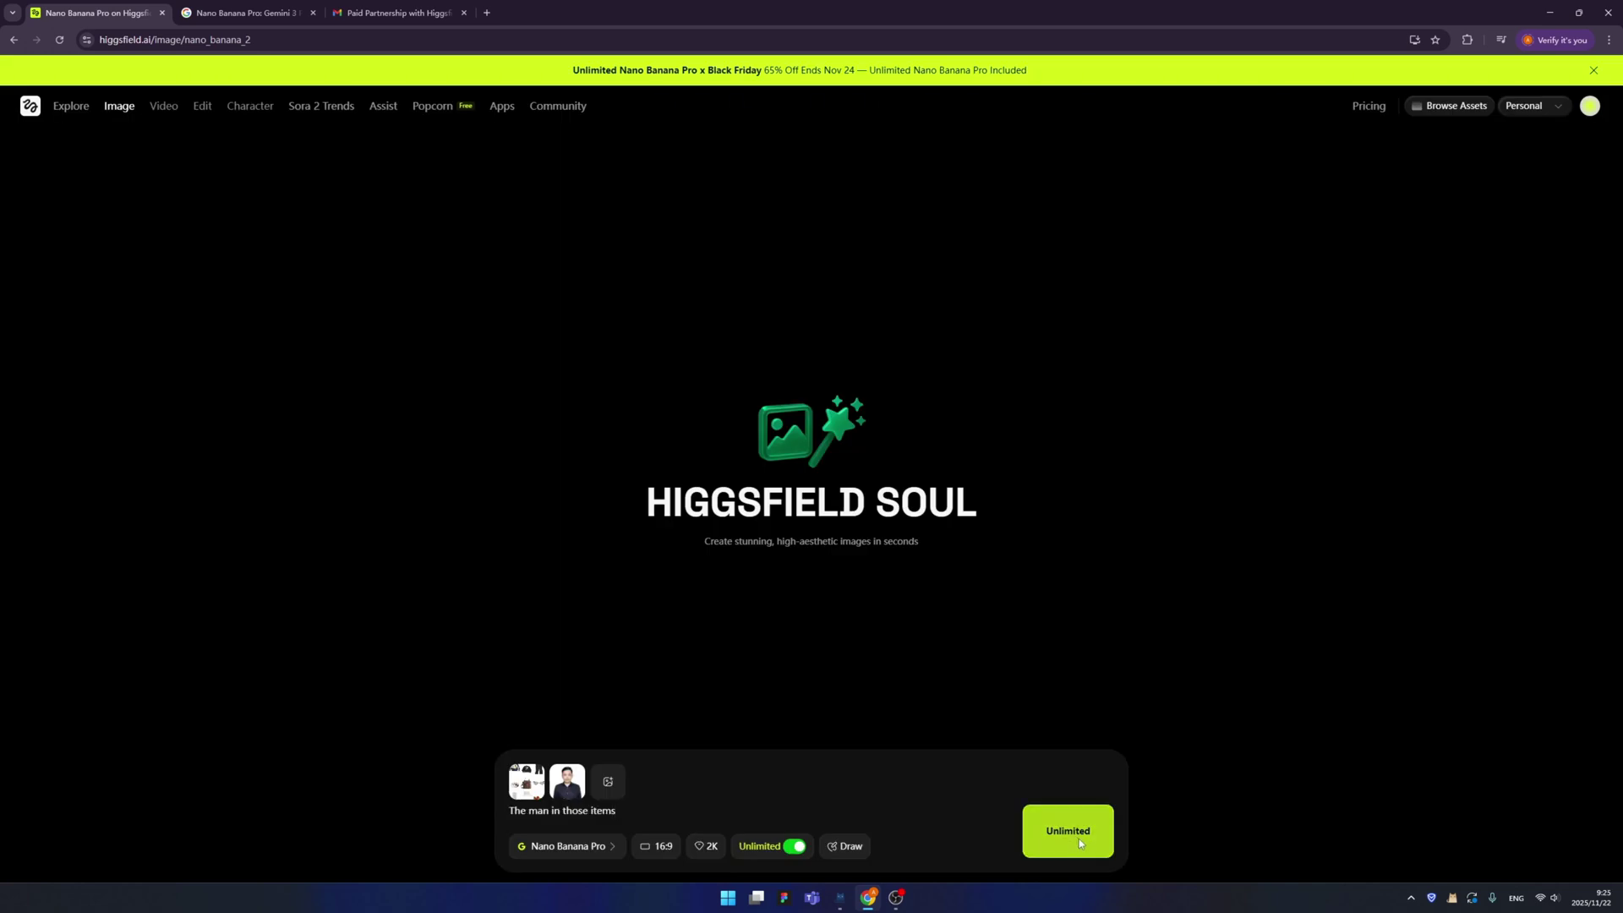
{"action": "left_click", "coordinate": [1079, 839]}
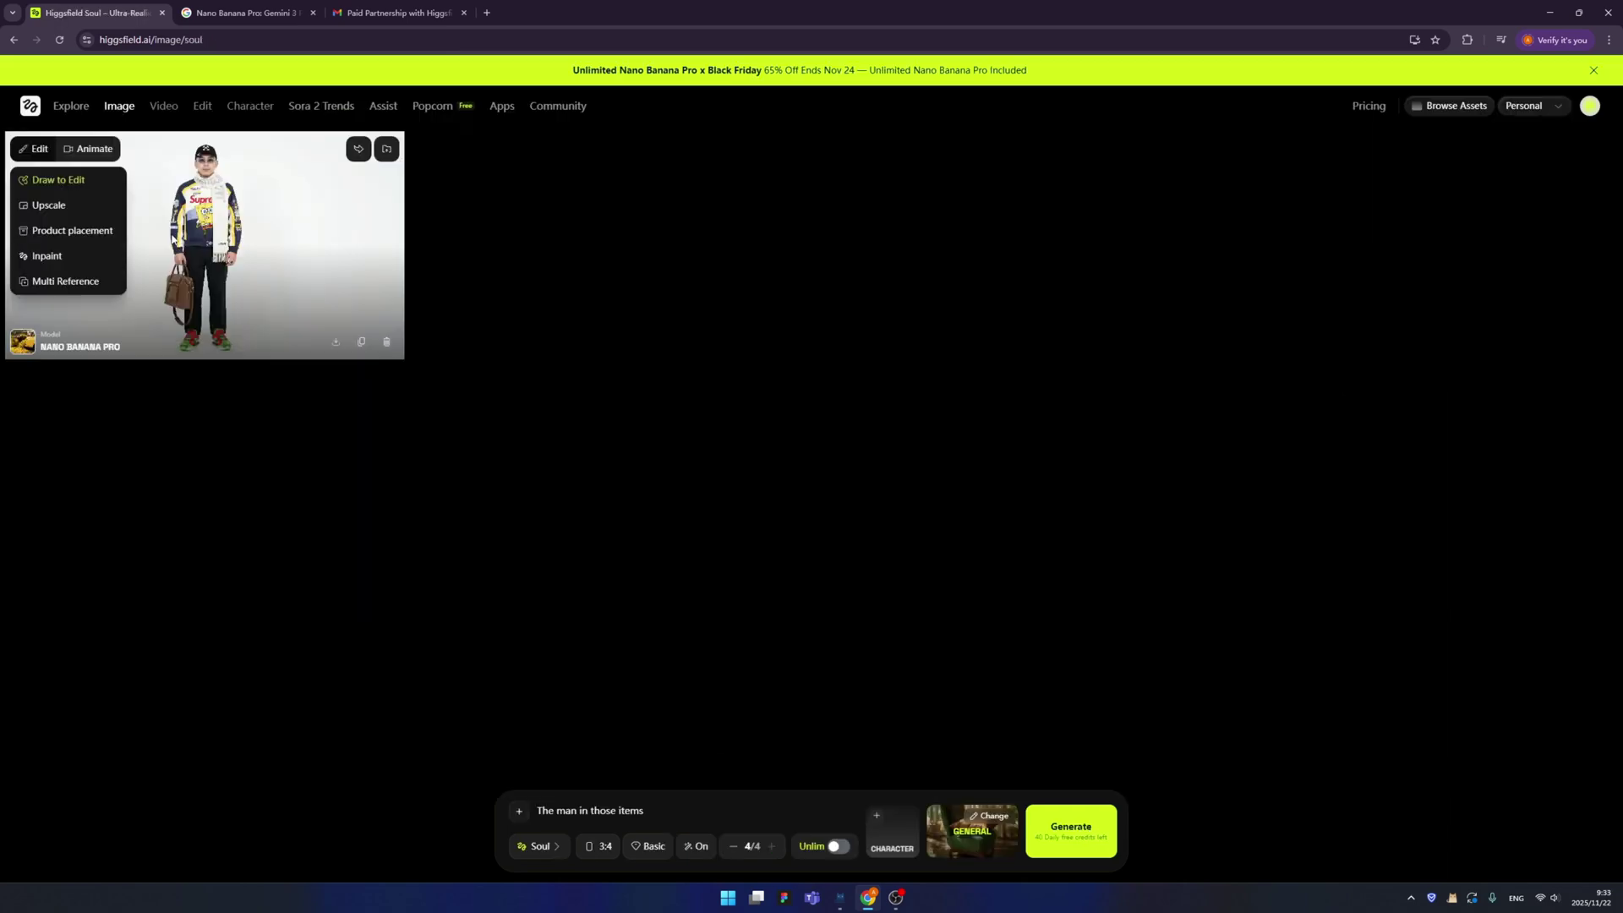
- Open the generated image in Draw to Edit and draw a red freehand arrow pointing to the scarf, with further marks beside the man
{"action": "left_click", "coordinate": [58, 180]}
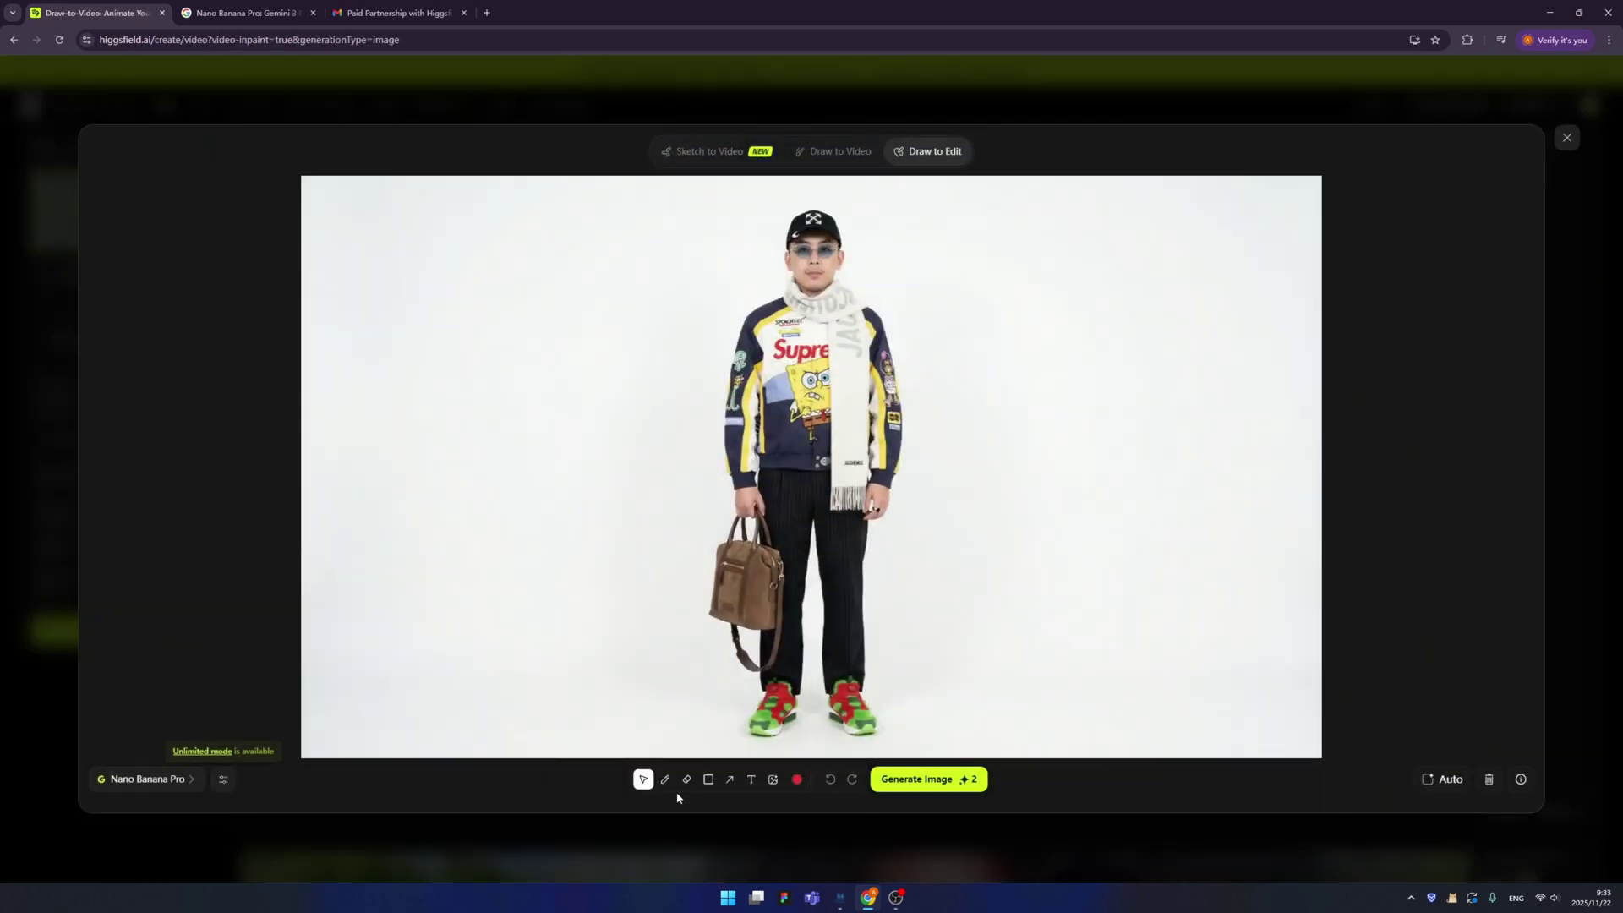
{"action": "left_click", "coordinate": [665, 779]}
{"action": "mouse_move", "coordinate": [966, 257]}
{"action": "left_mouse_down"}
{"action": "mouse_move", "coordinate": [871, 273]}
{"action": "mouse_move", "coordinate": [880, 286]}
{"action": "left_mouse_up"}
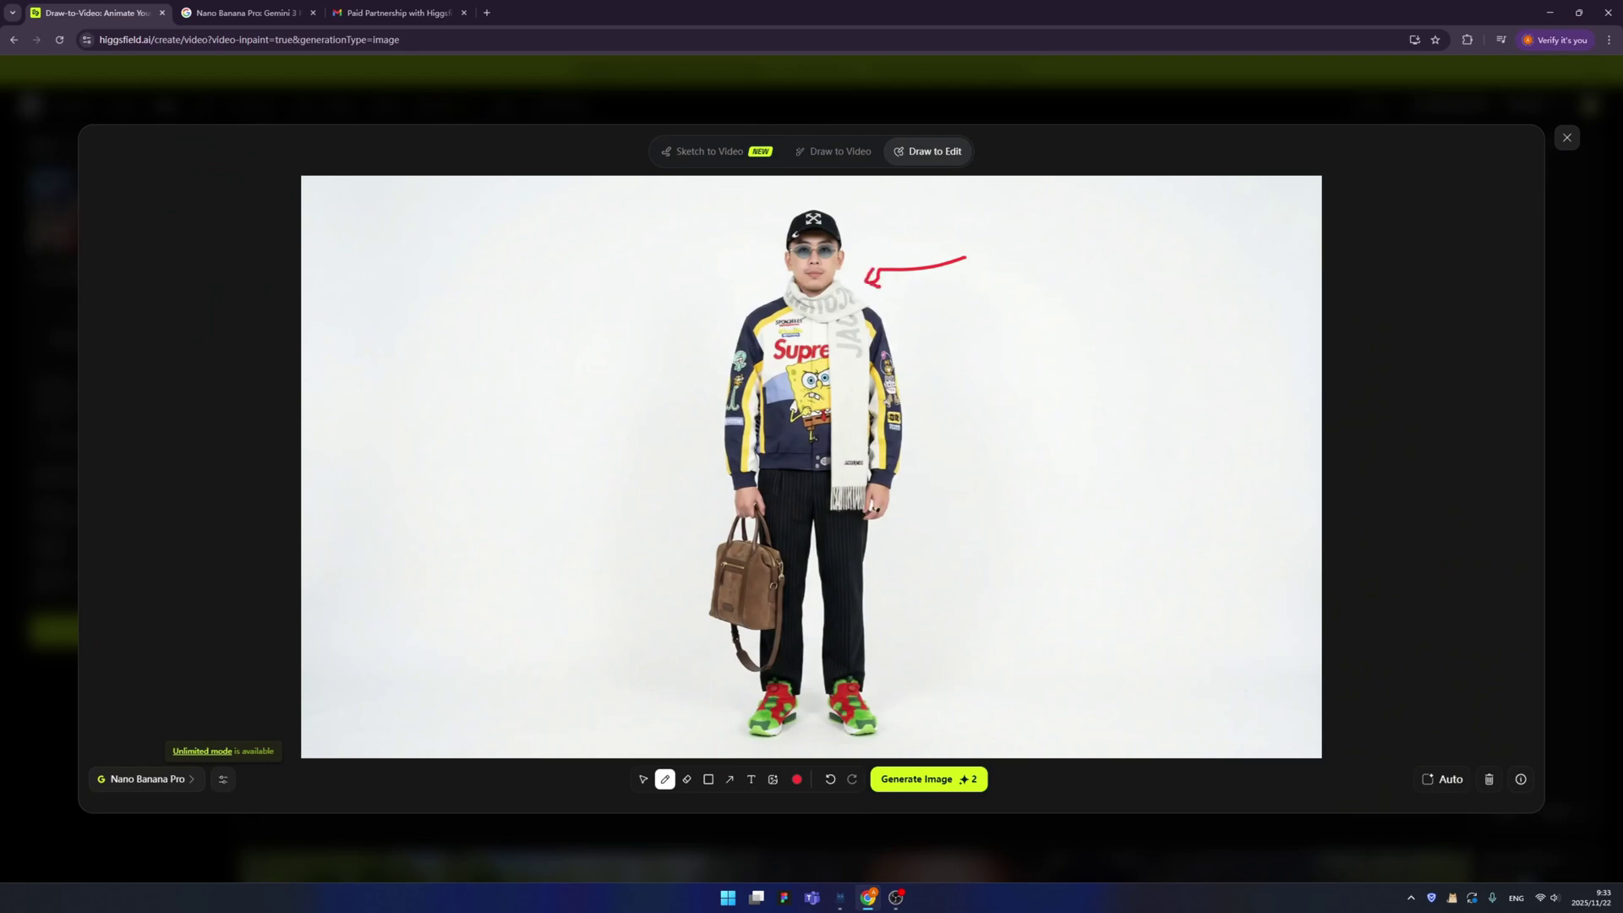
{"action": "mouse_move", "coordinate": [989, 247]}
{"action": "left_mouse_down"}
{"action": "mouse_move", "coordinate": [976, 272]}
{"action": "mouse_move", "coordinate": [1063, 285]}
{"action": "left_mouse_up"}
{"action": "mouse_move", "coordinate": [956, 485]}
{"action": "left_mouse_down"}
{"action": "mouse_move", "coordinate": [910, 509]}
{"action": "mouse_move", "coordinate": [983, 486]}
{"action": "mouse_move", "coordinate": [1000, 462]}
{"action": "mouse_move", "coordinate": [1098, 476]}
{"action": "left_mouse_up"}
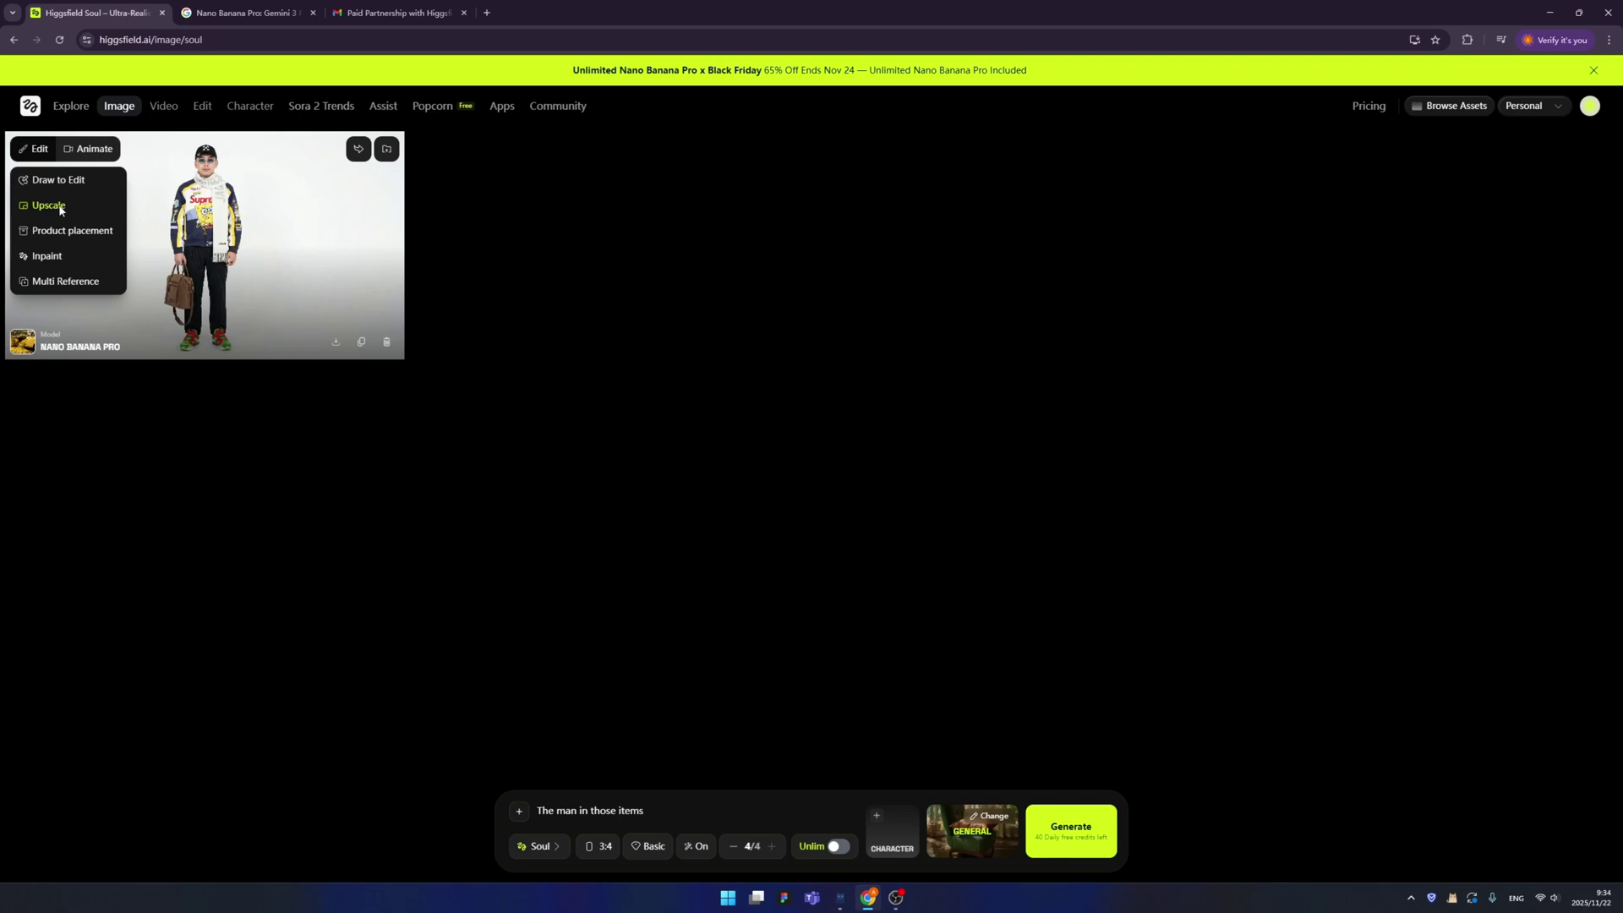
- Animate the fashion image as a video with Google Veo 3.1, prompt "waves, walks", at 720p, 16:9 and 8 s
{"action": "mouse_move", "coordinate": [89, 149]}
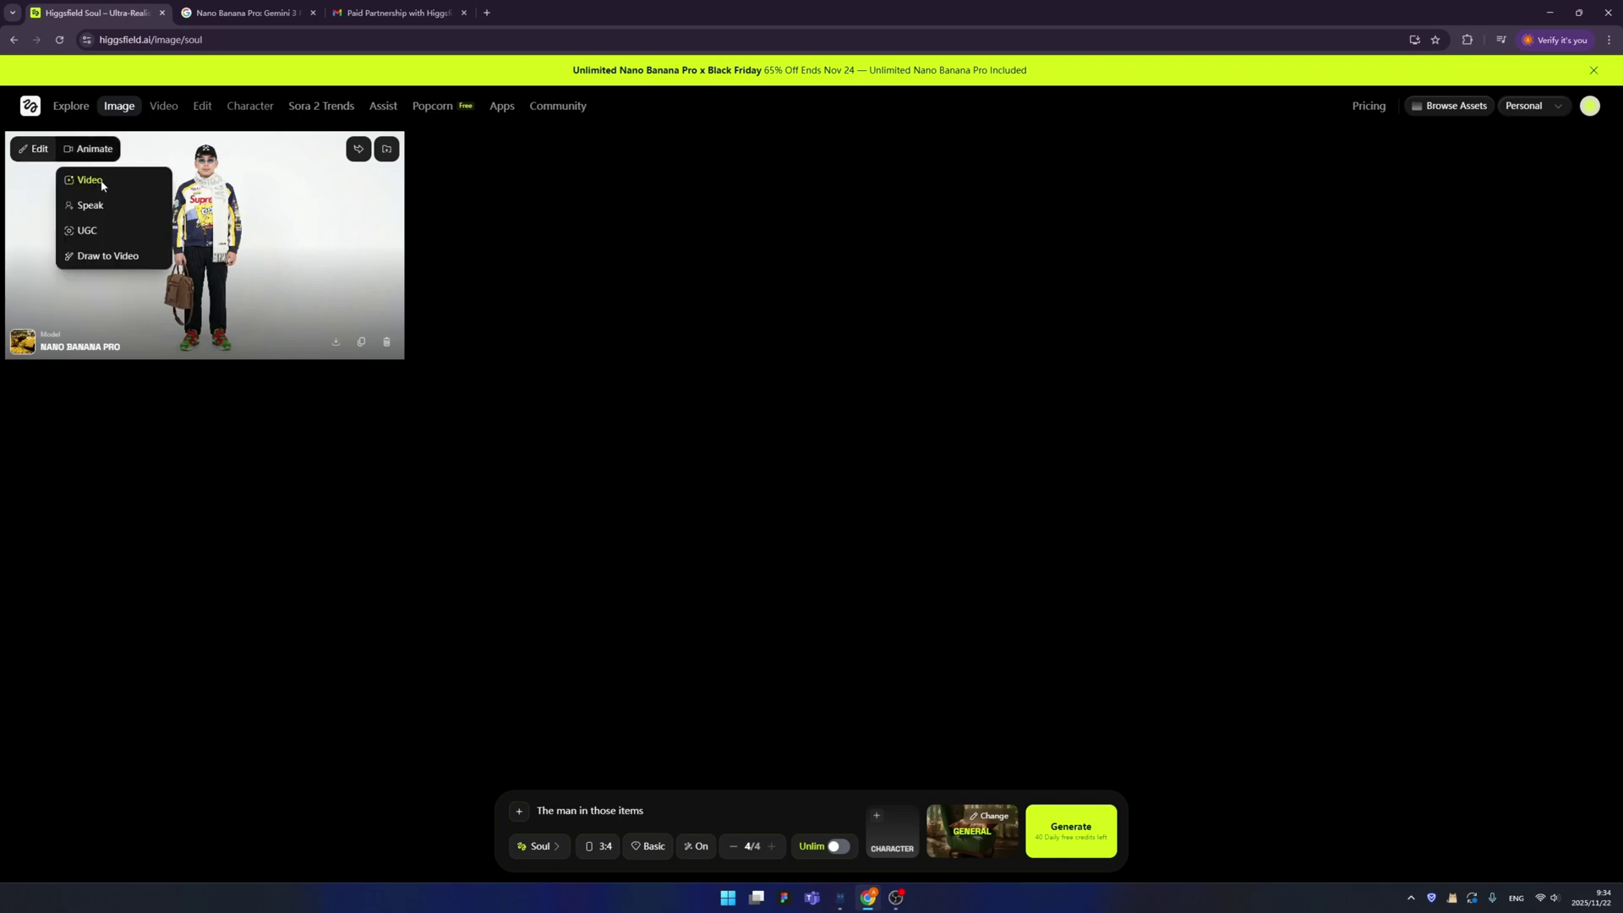
{"action": "left_click", "coordinate": [90, 181]}
{"action": "scroll", "coordinate": [534, 370], "scroll_direction": "down", "scroll_amount": 3}
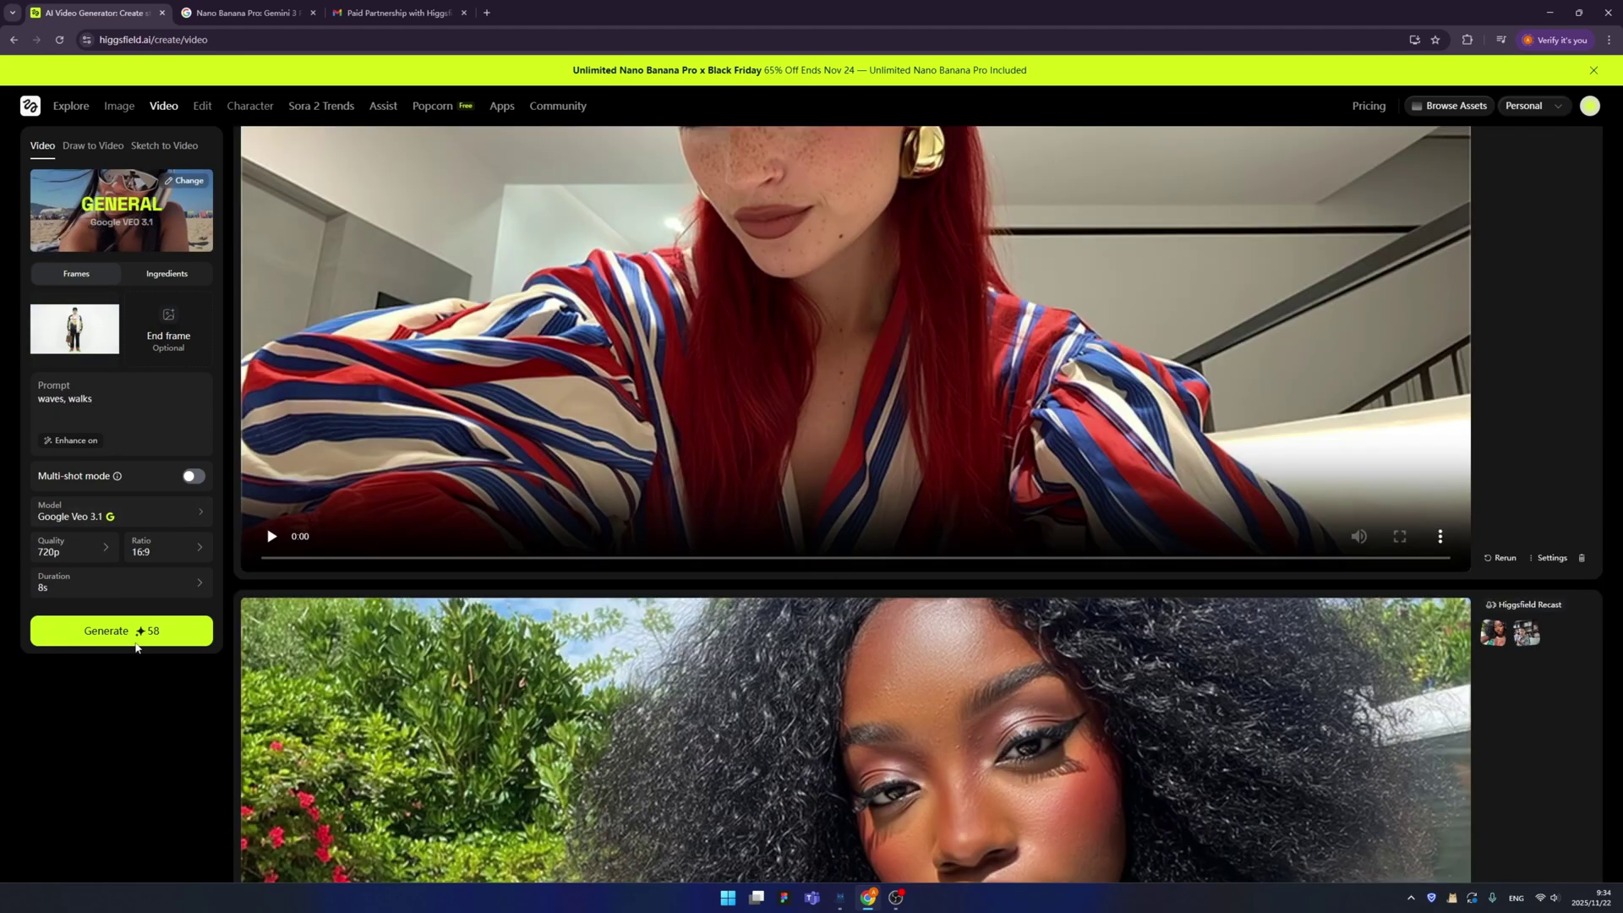
{"action": "left_click", "coordinate": [138, 640]}
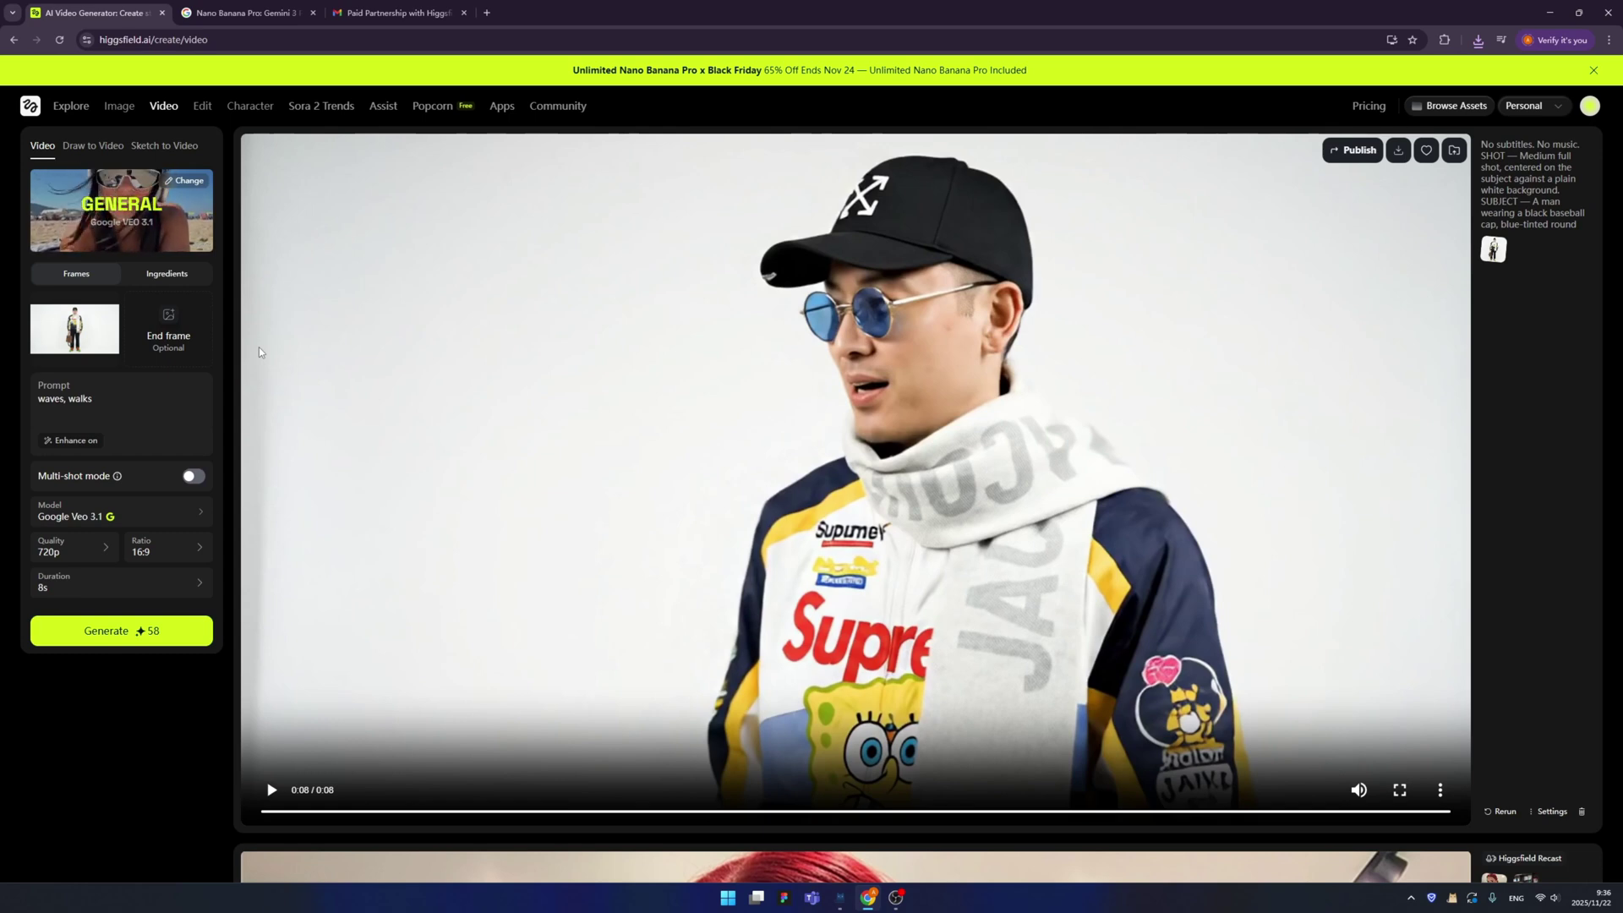
- Return to image generation and choose Nano Banana Pro as the model
{"action": "mouse_move", "coordinate": [106, 121]}
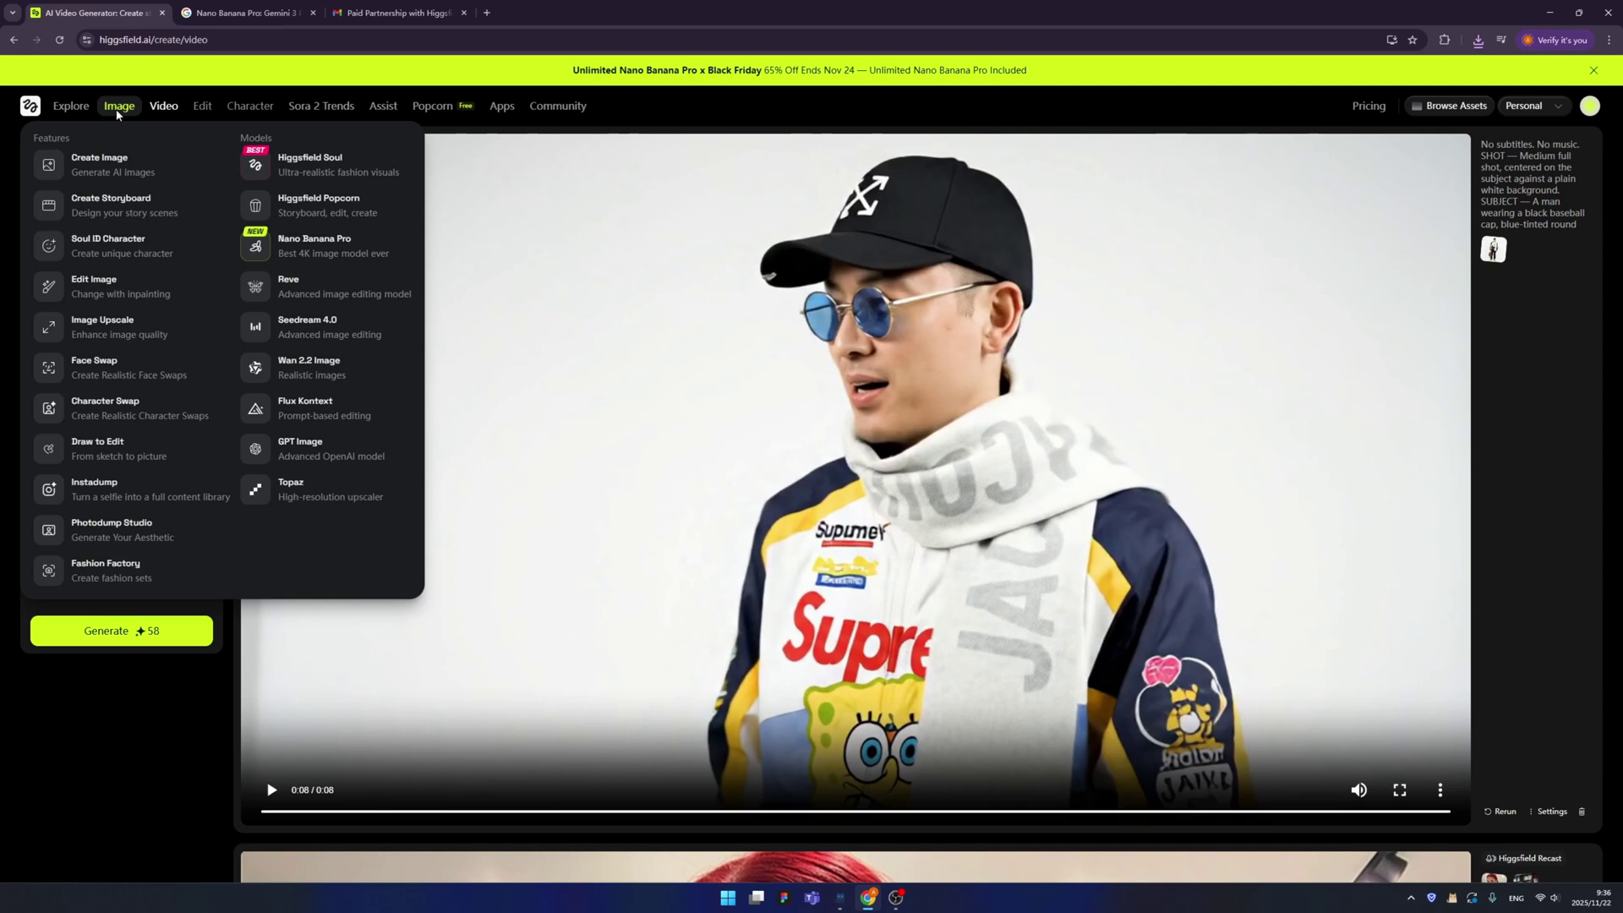
{"action": "left_click", "coordinate": [117, 108]}
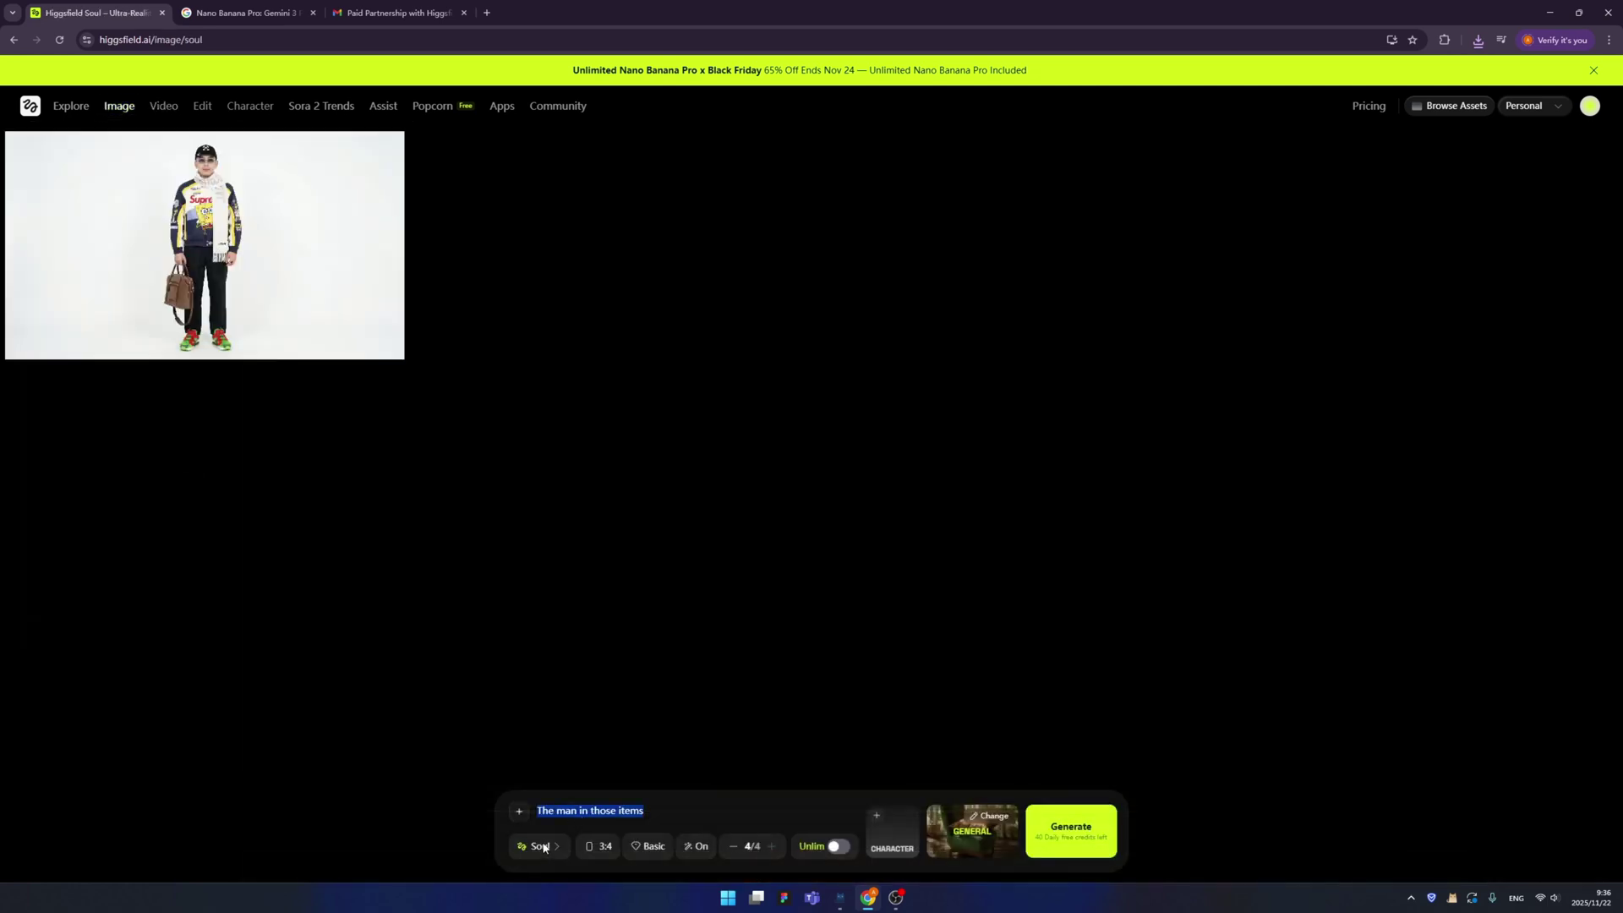
{"action": "left_click", "coordinate": [546, 847]}
{"action": "left_click", "coordinate": [523, 785]}
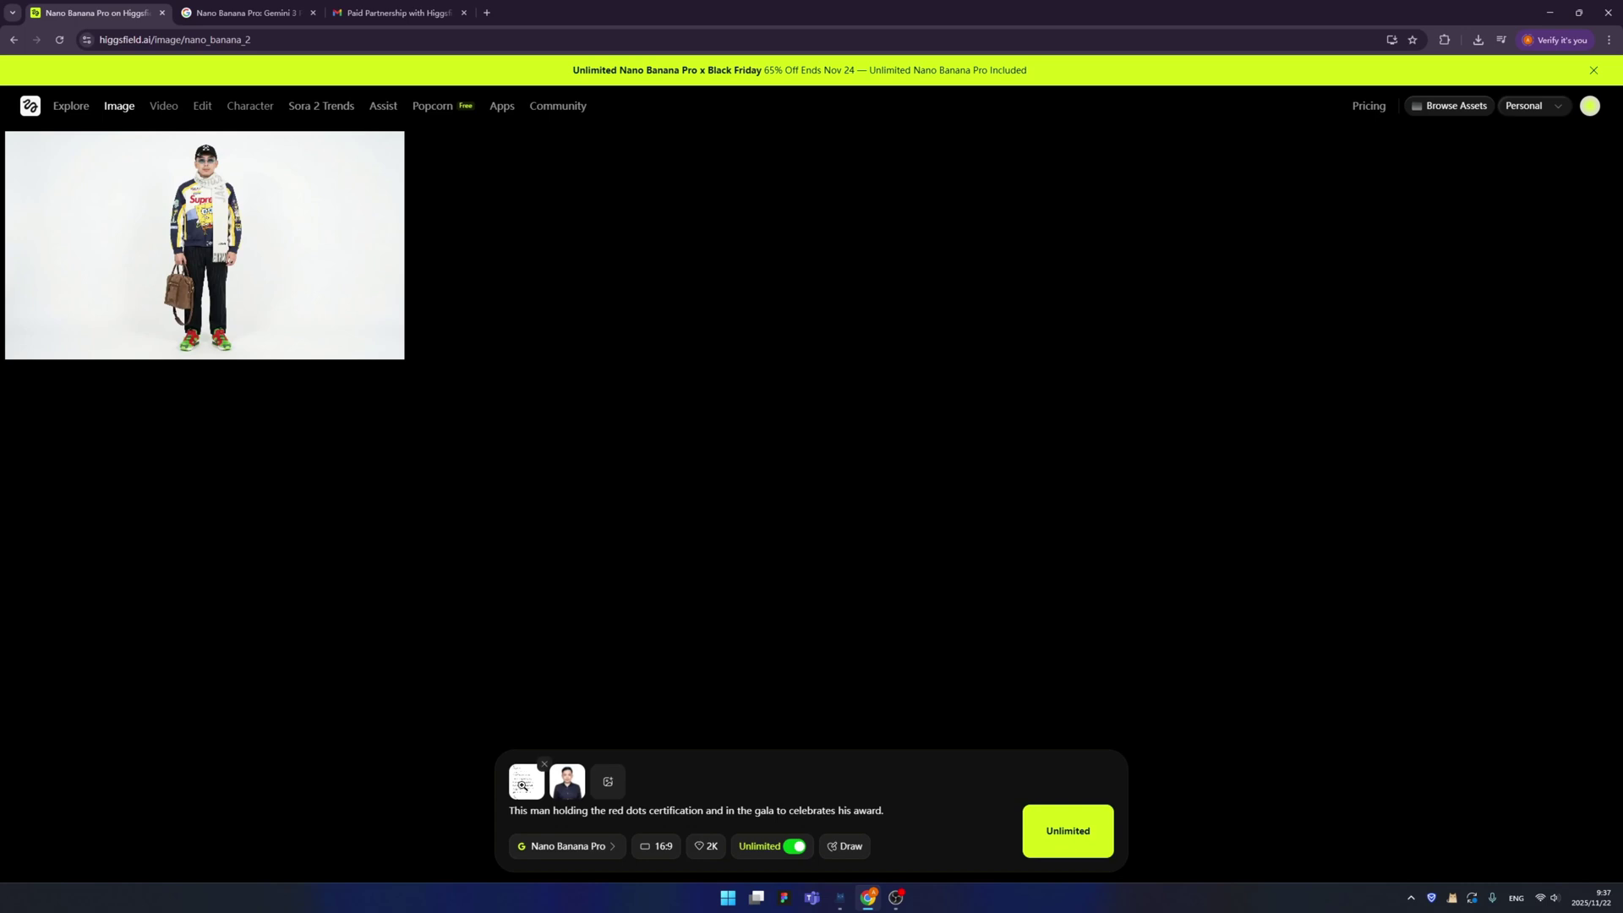
- Generate "This man holding the red dots certification and in the gala to celebrates his award." from the letter and portrait references, and download the image
{"action": "left_click", "coordinate": [523, 785]}
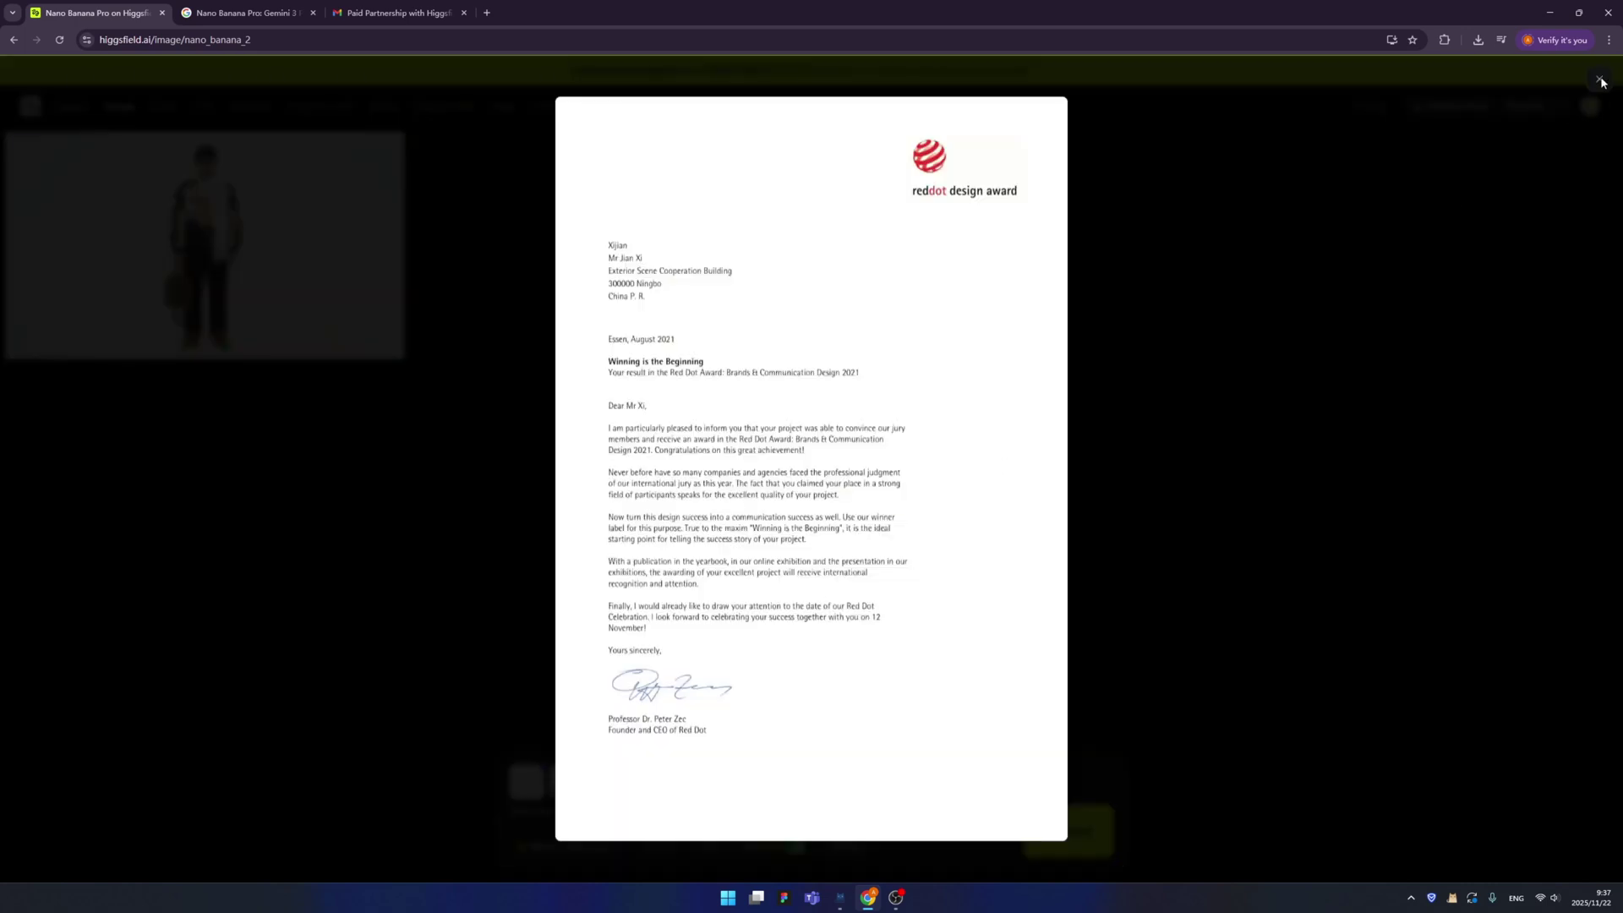
{"action": "left_click", "coordinate": [1332, 212]}
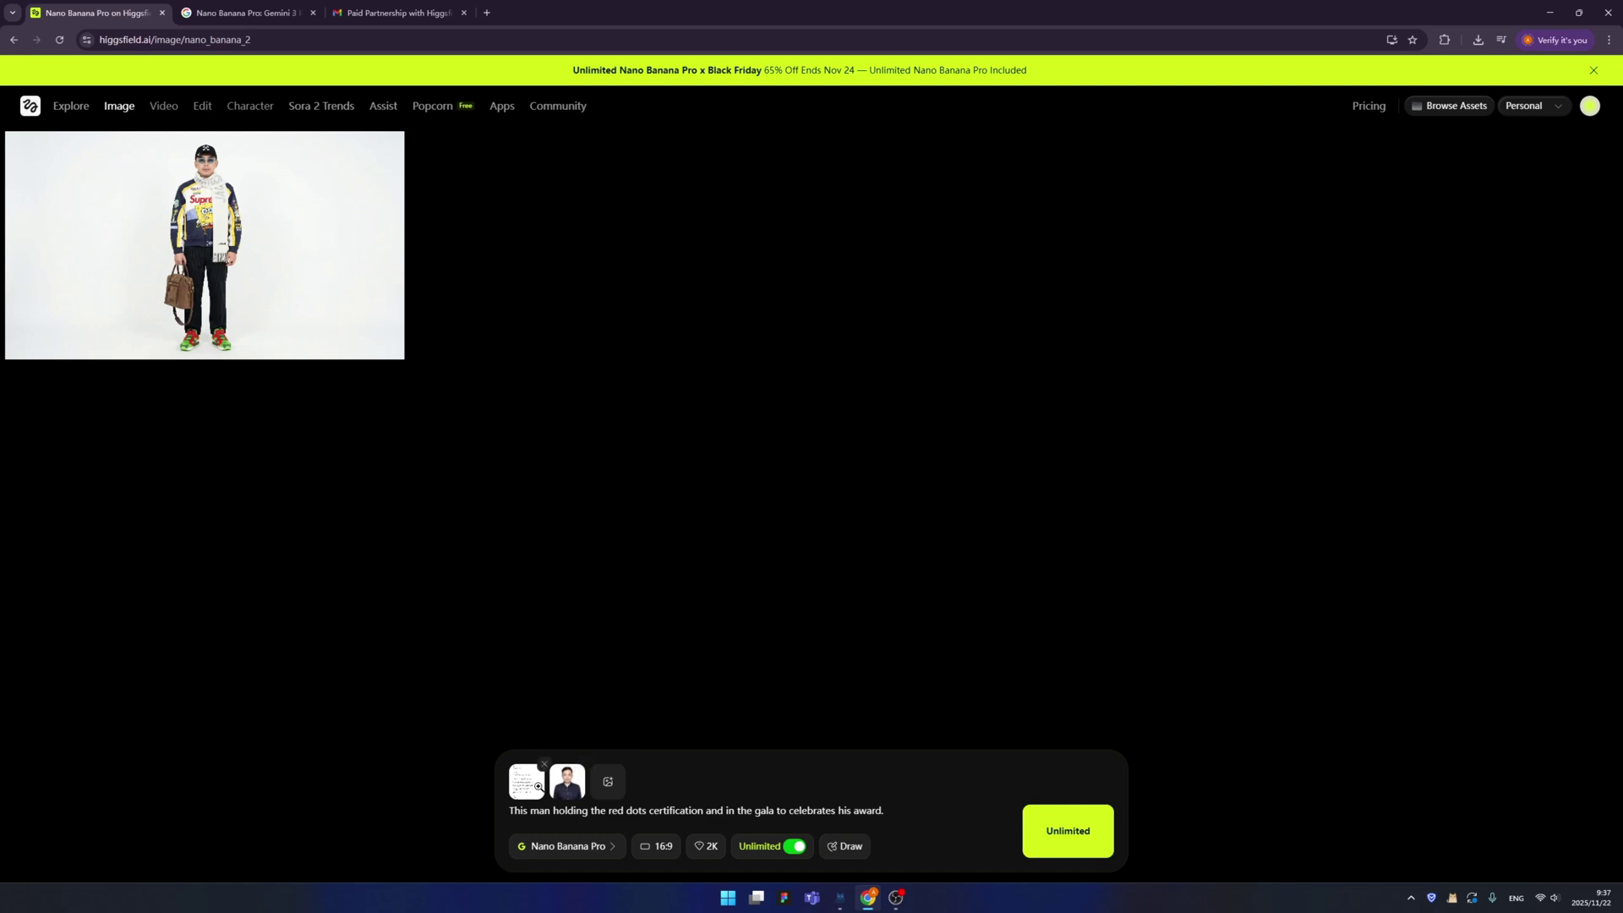
{"action": "left_click", "coordinate": [1064, 839]}
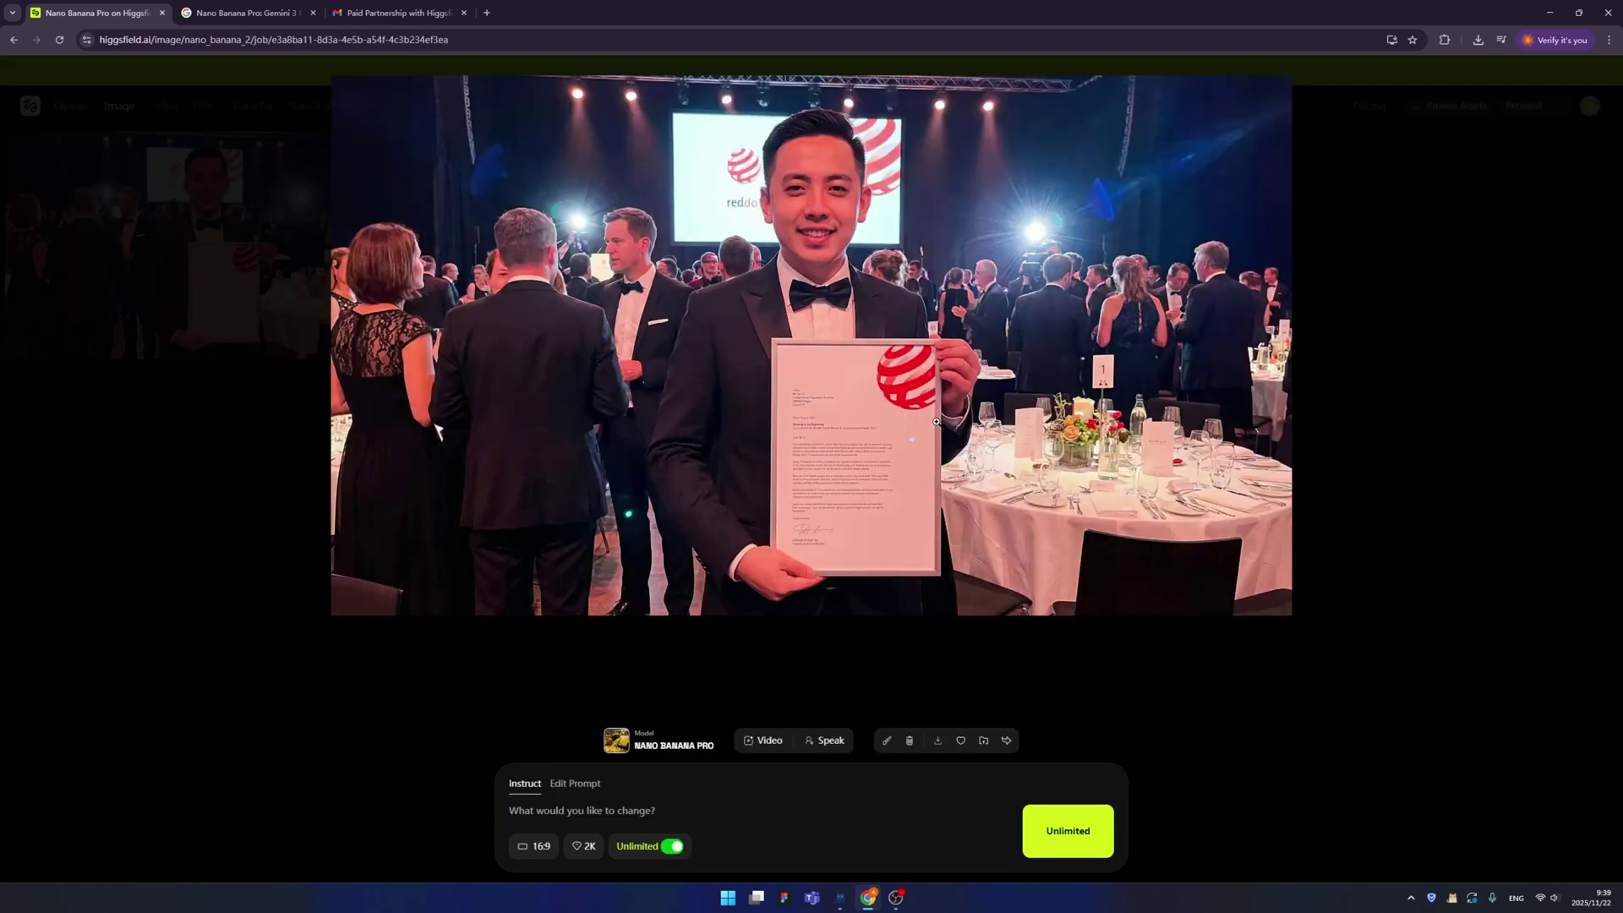
{"action": "left_click", "coordinate": [938, 740]}
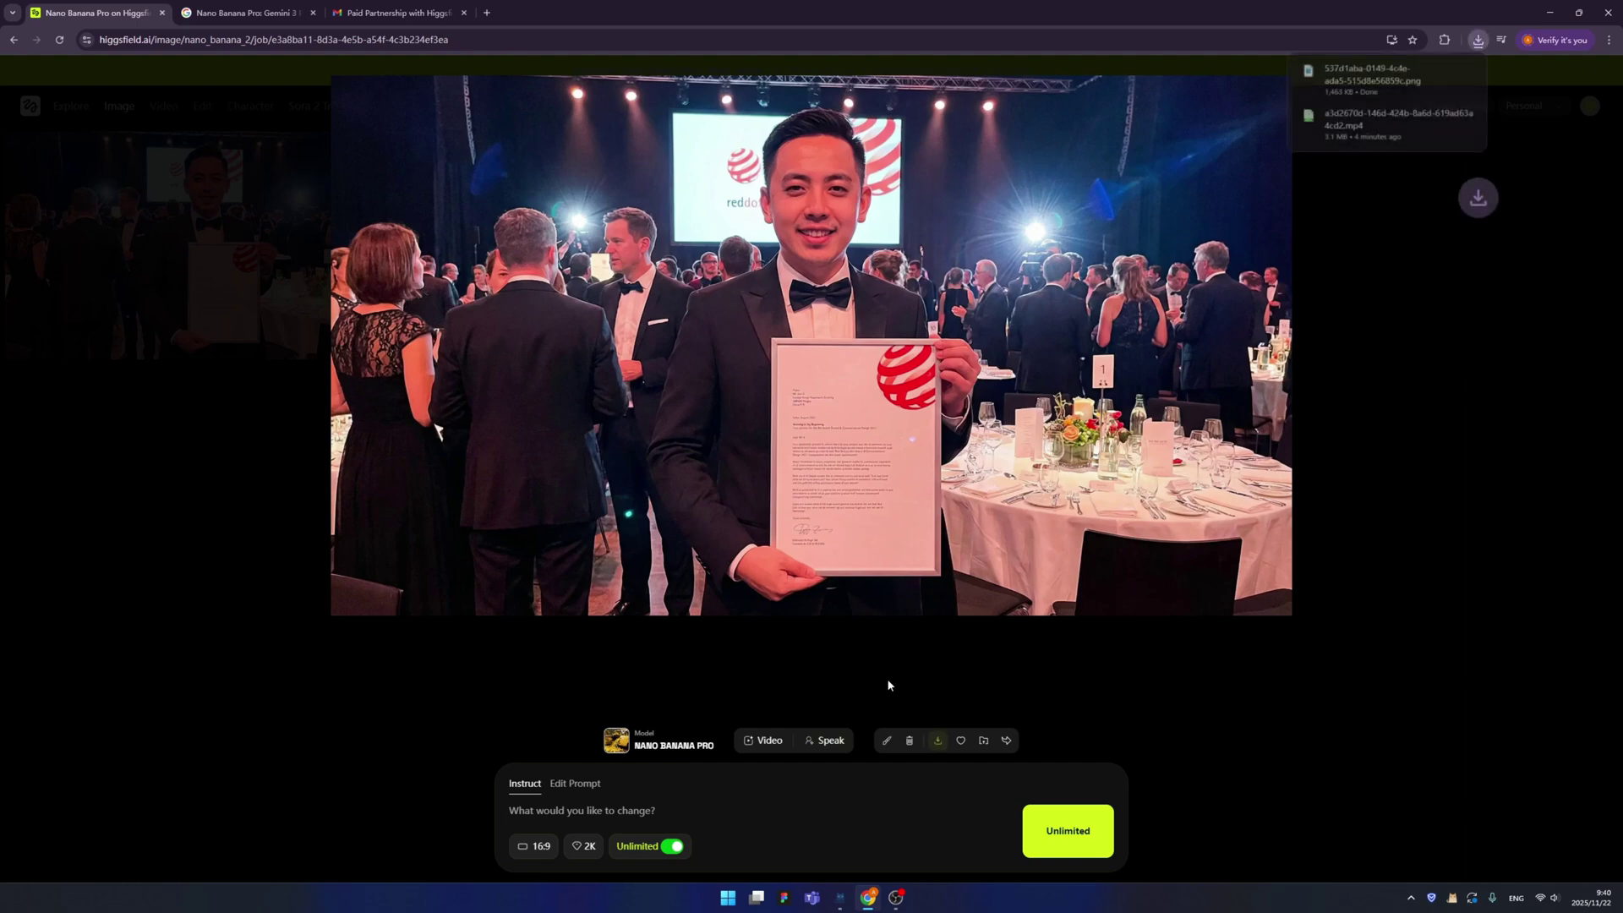
{"action": "left_click", "coordinate": [1446, 319]}
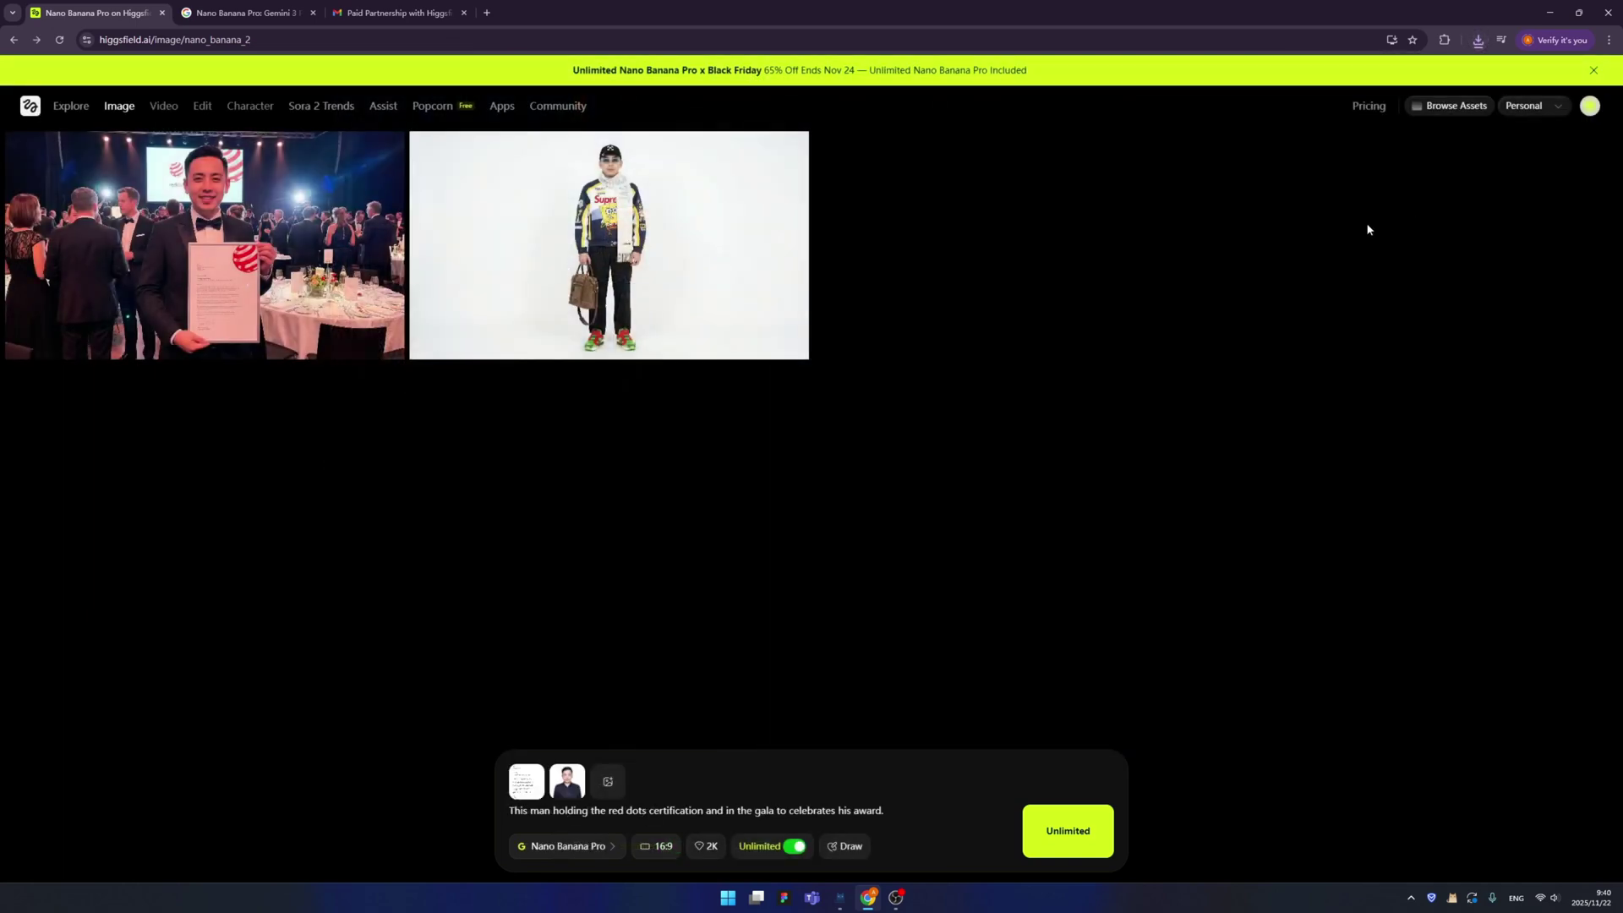
- Remove the award letter reference, set the aspect ratio to 9:16, and generate an image of the man dunking in a basketball game
{"action": "left_click_drag", "start_coordinate": [702, 782], "coordinate": [688, 852]}
{"action": "left_click", "coordinate": [662, 846]}
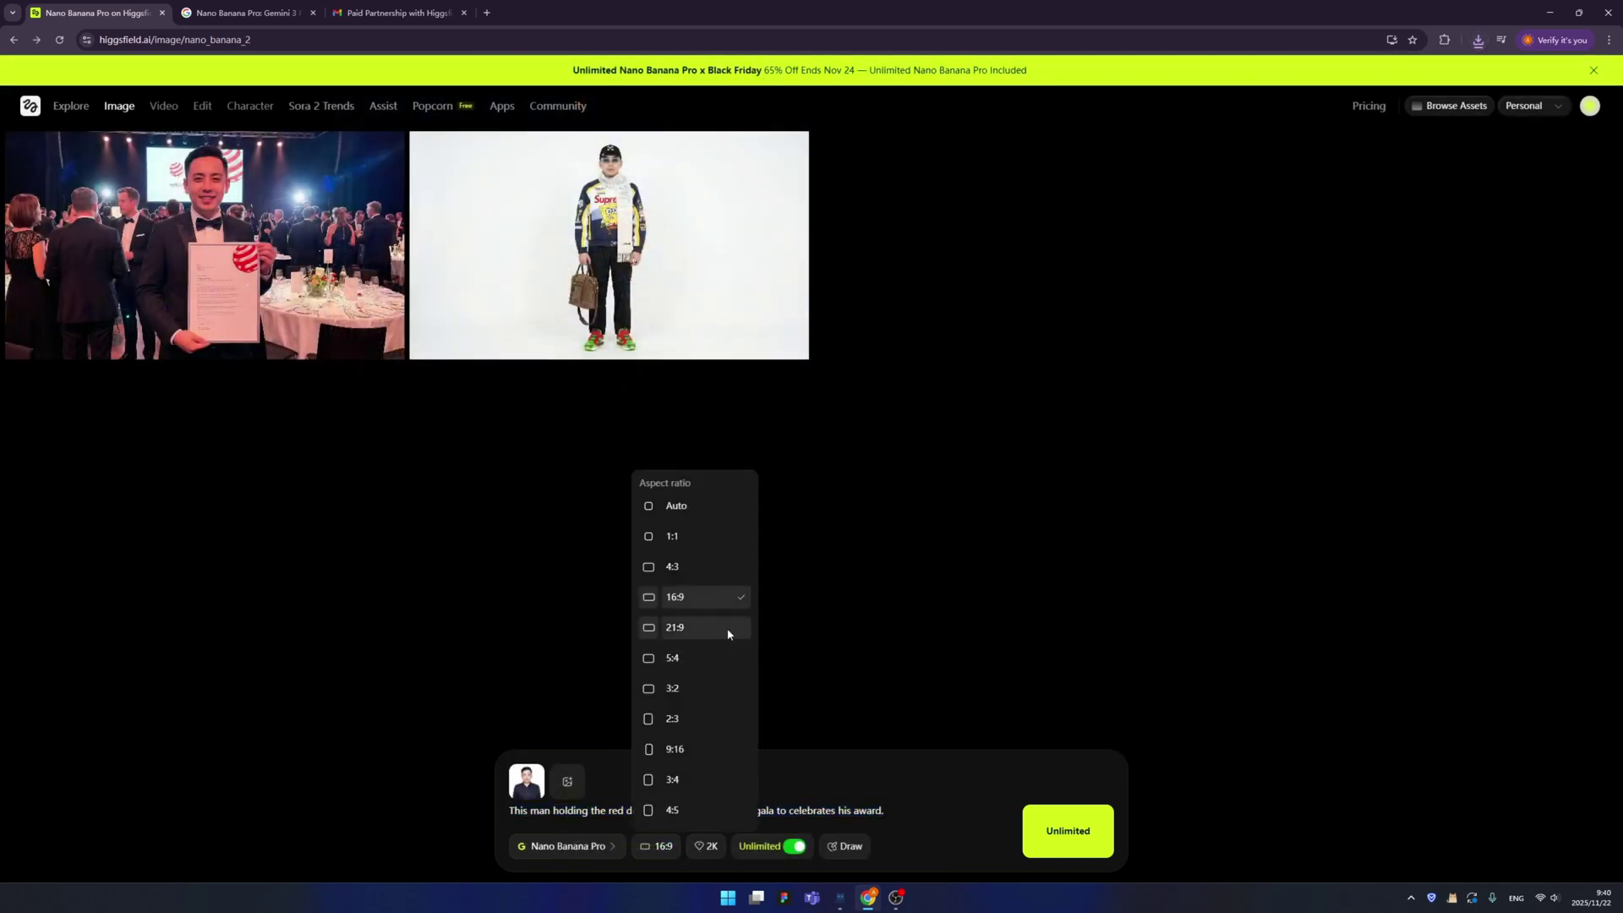
{"action": "left_click", "coordinate": [690, 749]}
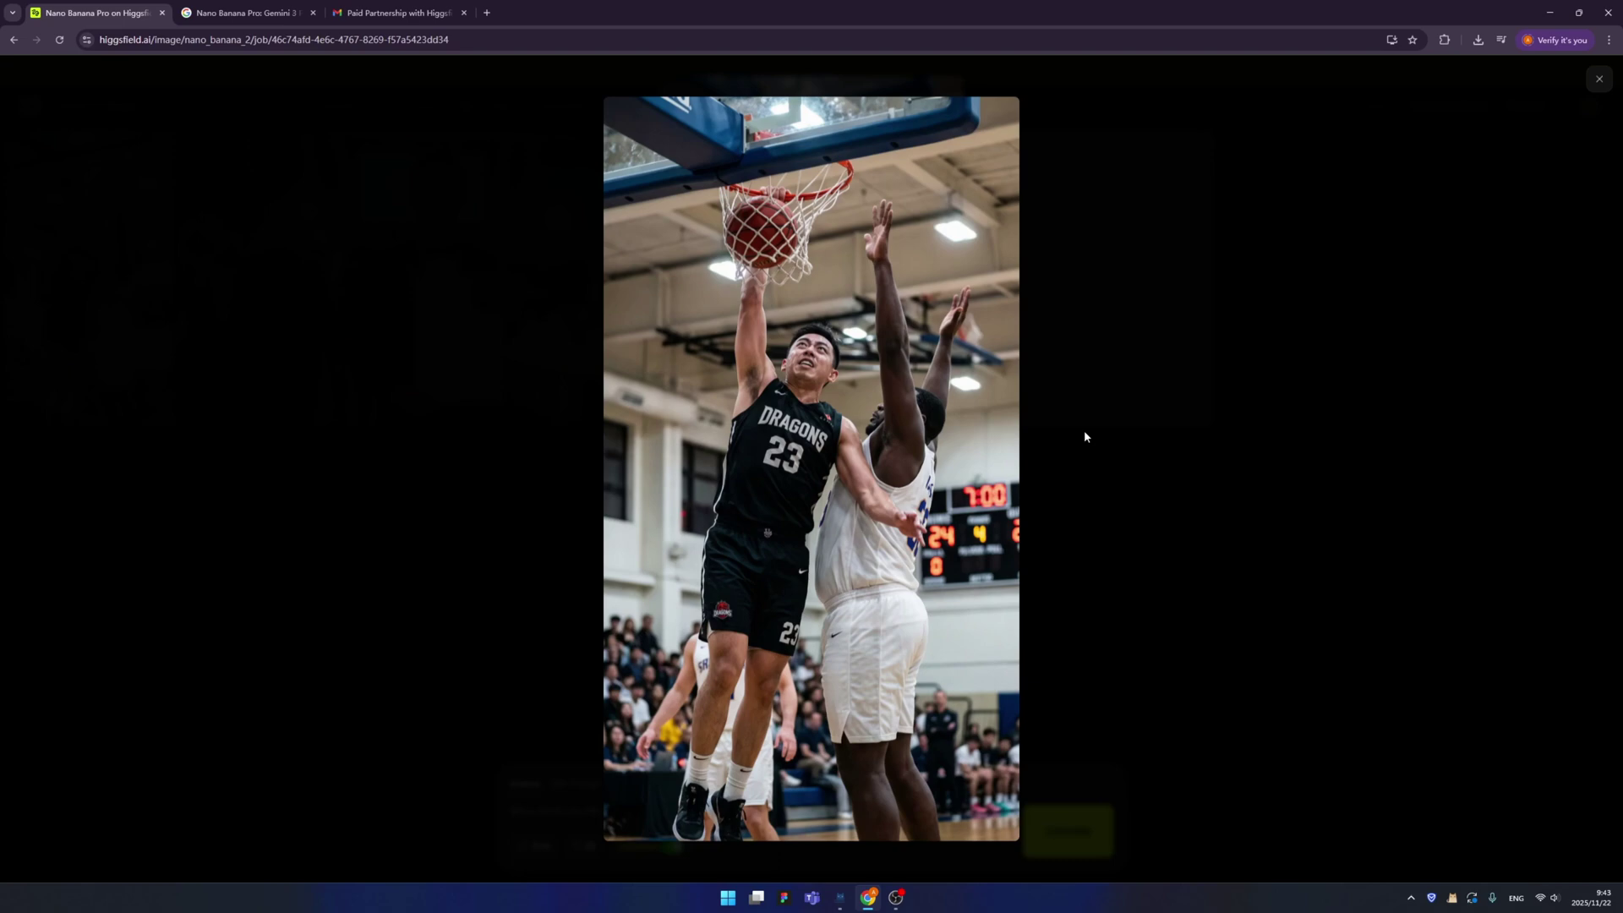
- Generate an edited version of the basketball dunk image with the instruction "add me some tatoos"
{"action": "left_click", "coordinate": [1085, 435]}
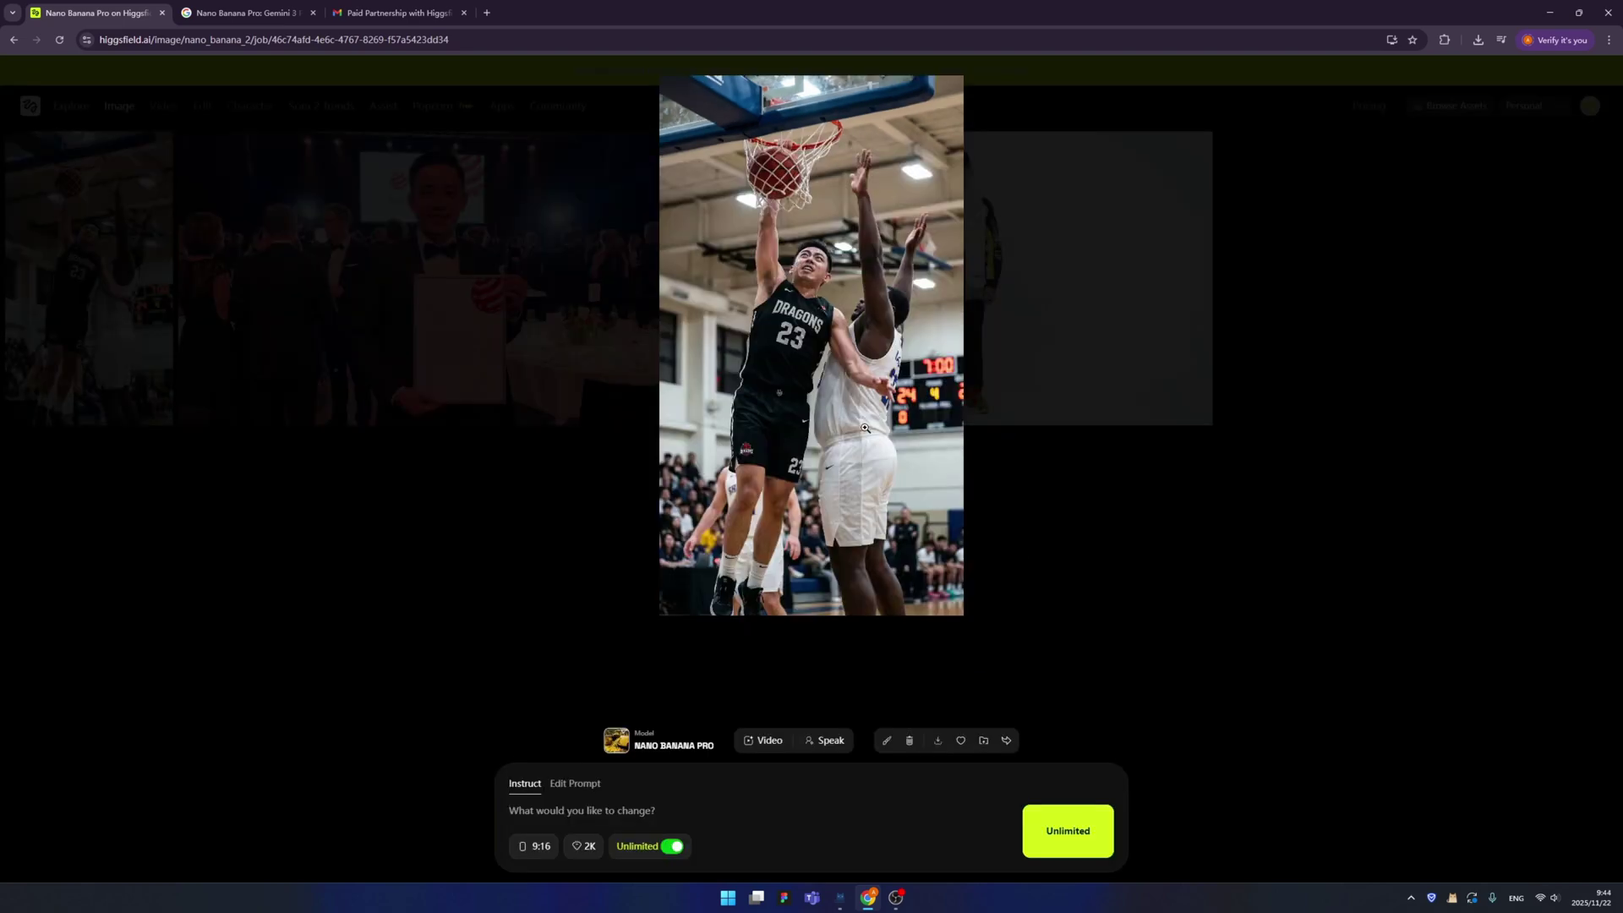
{"action": "left_click", "coordinate": [579, 813]}
{"action": "type", "text": "add me some tatoos"}
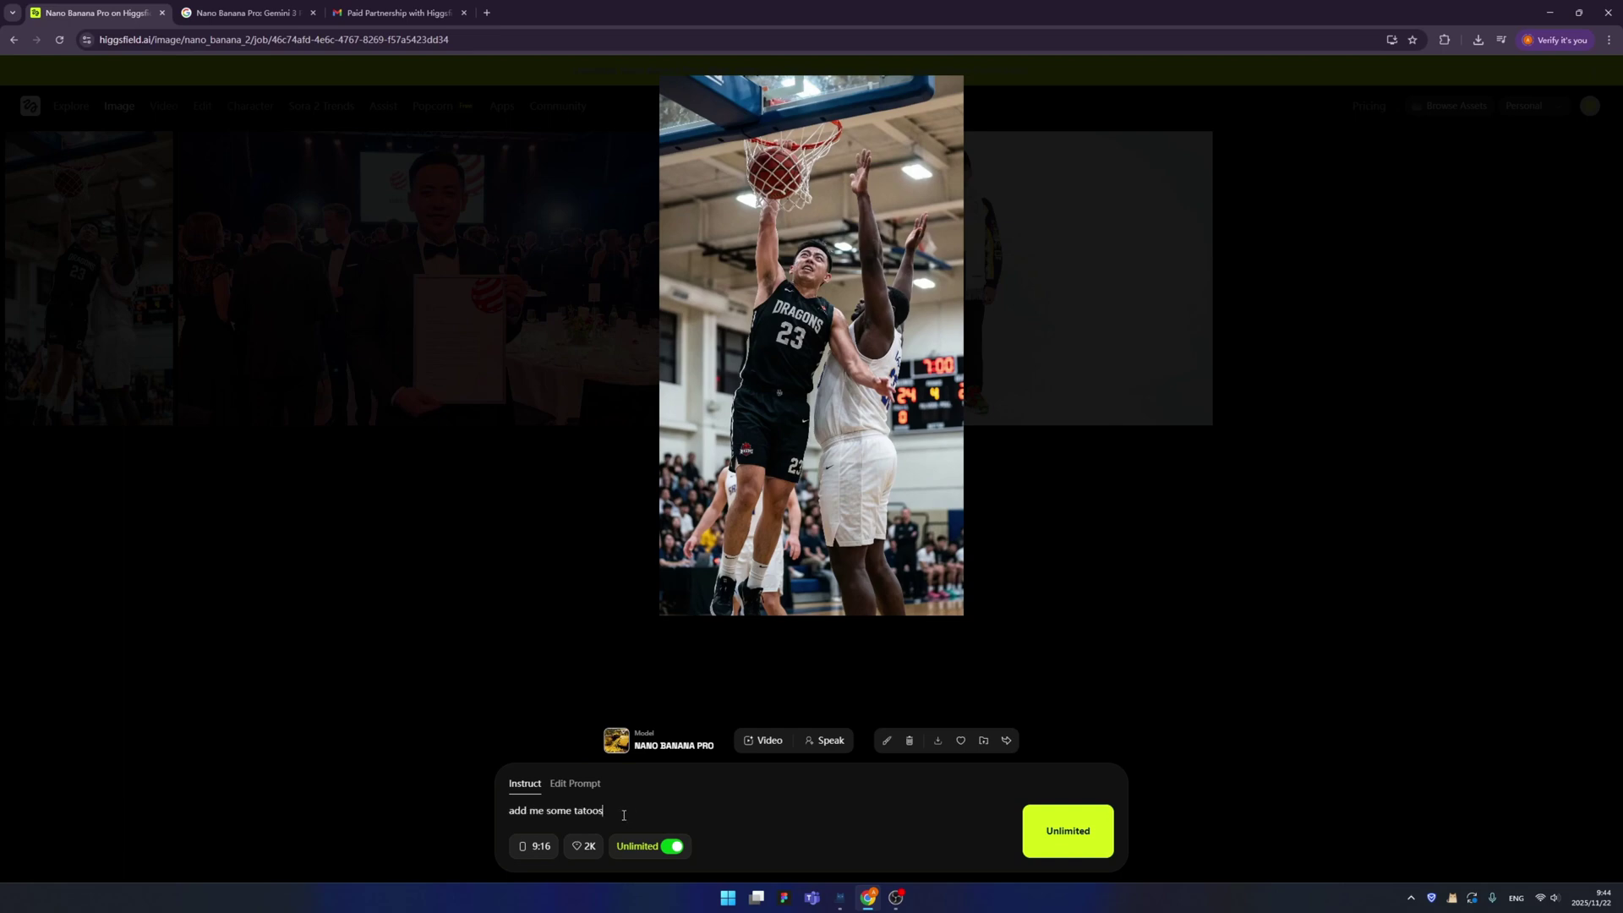
{"action": "left_click", "coordinate": [1073, 838]}
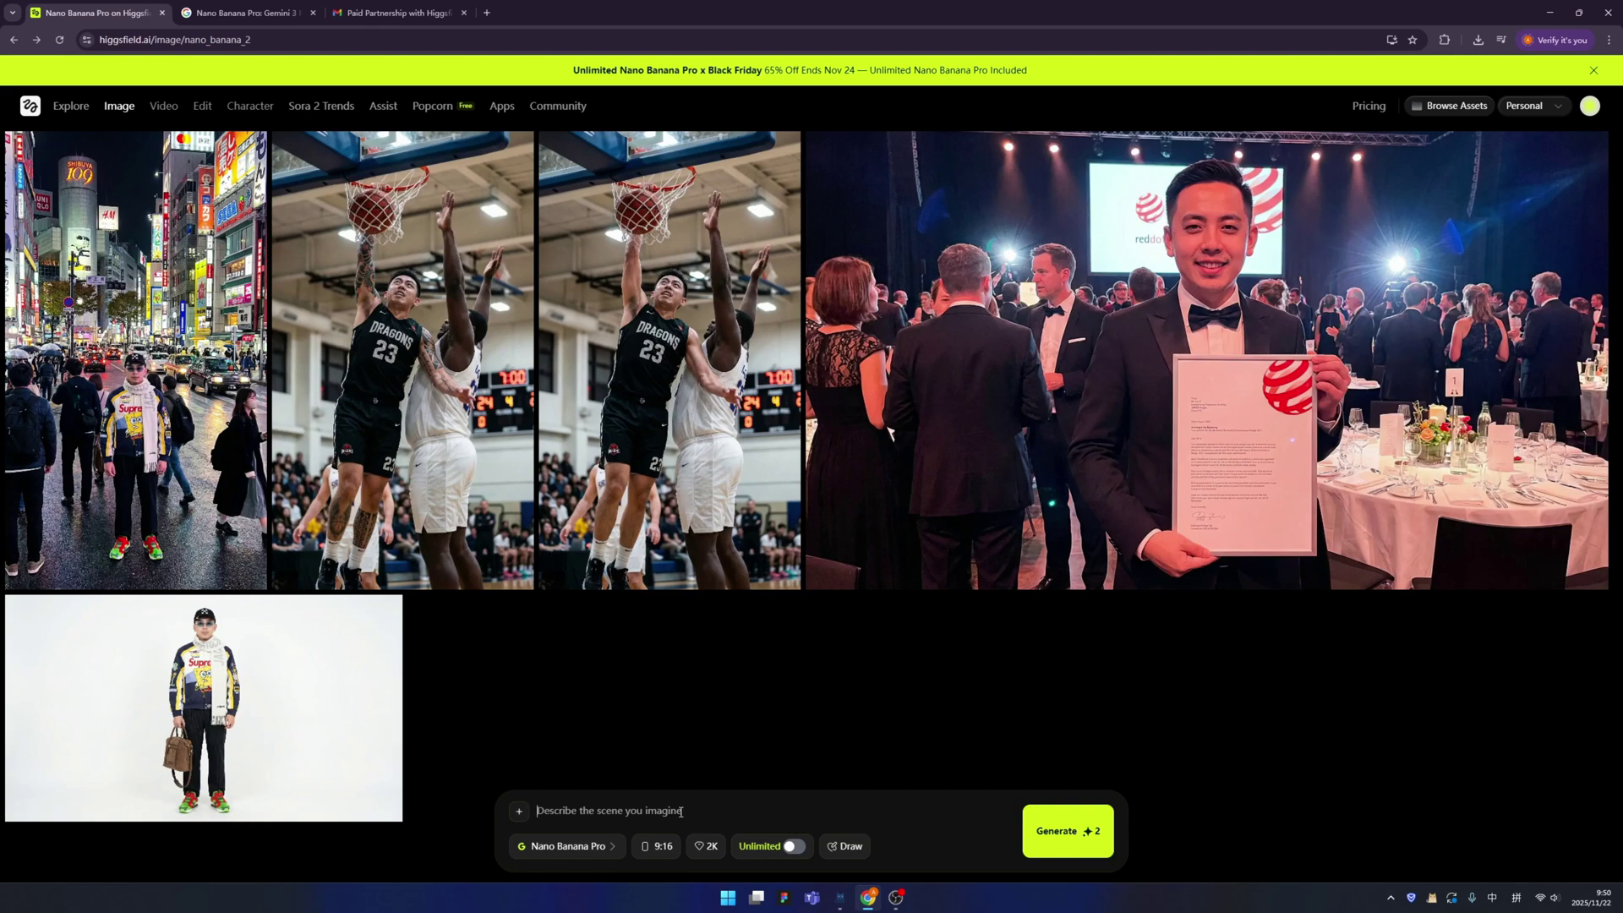
- Generate a 16:9 phone mockup from the interface image: "showing a phone mockup, very cool, a hand holding the phone and the interface(this image) shows in screen"
{"action": "key", "text": "ctrl+v"}
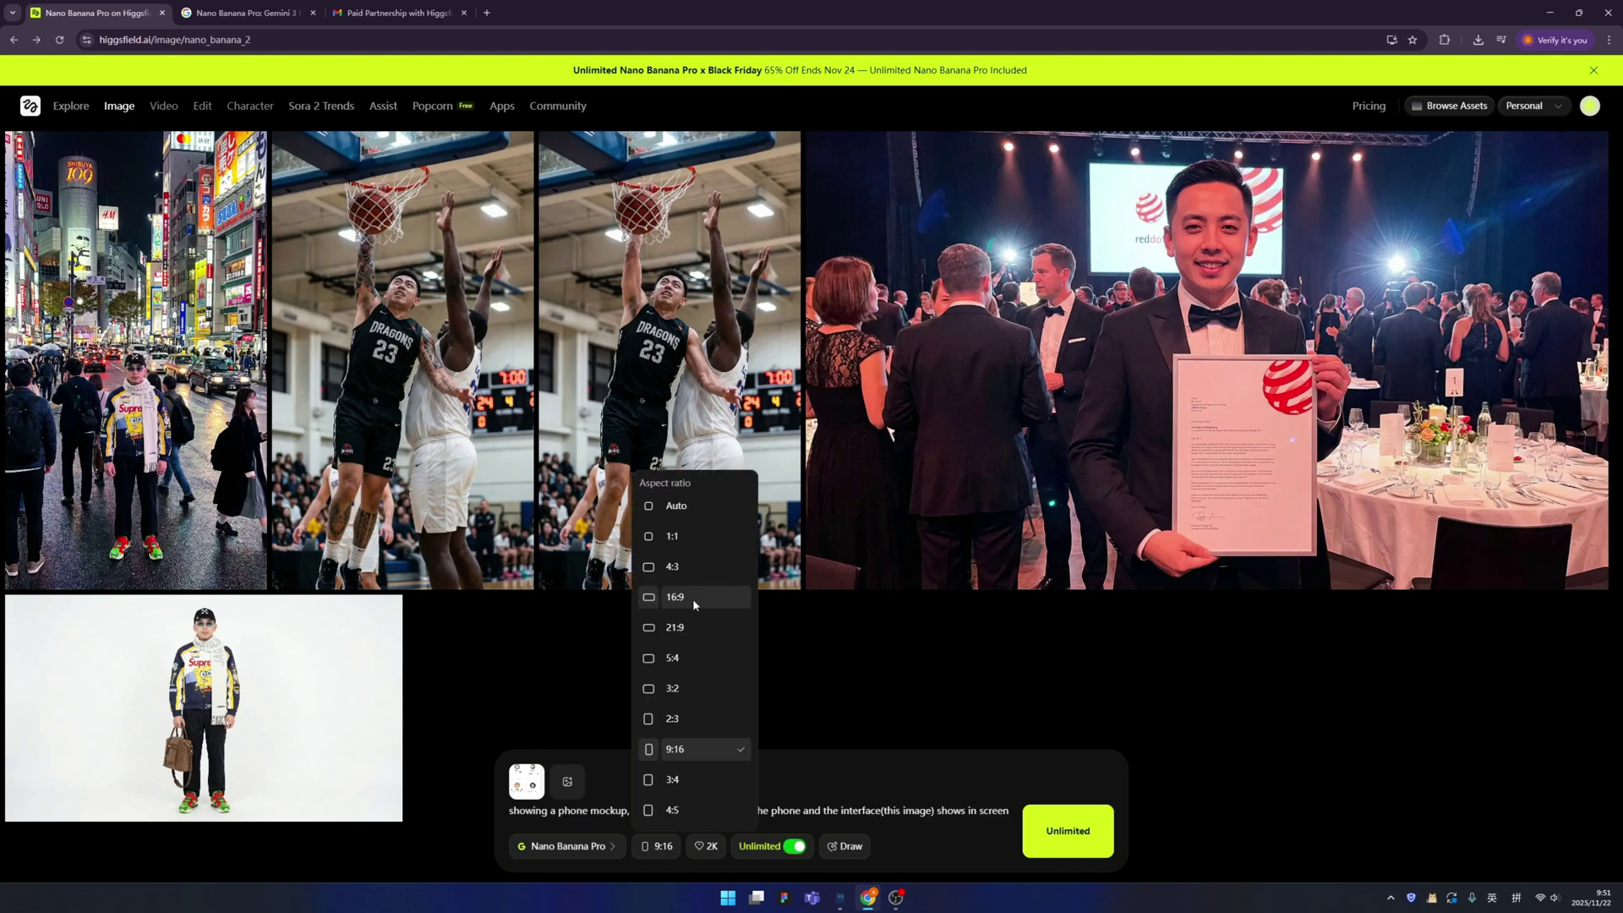
{"action": "left_click", "coordinate": [693, 599]}
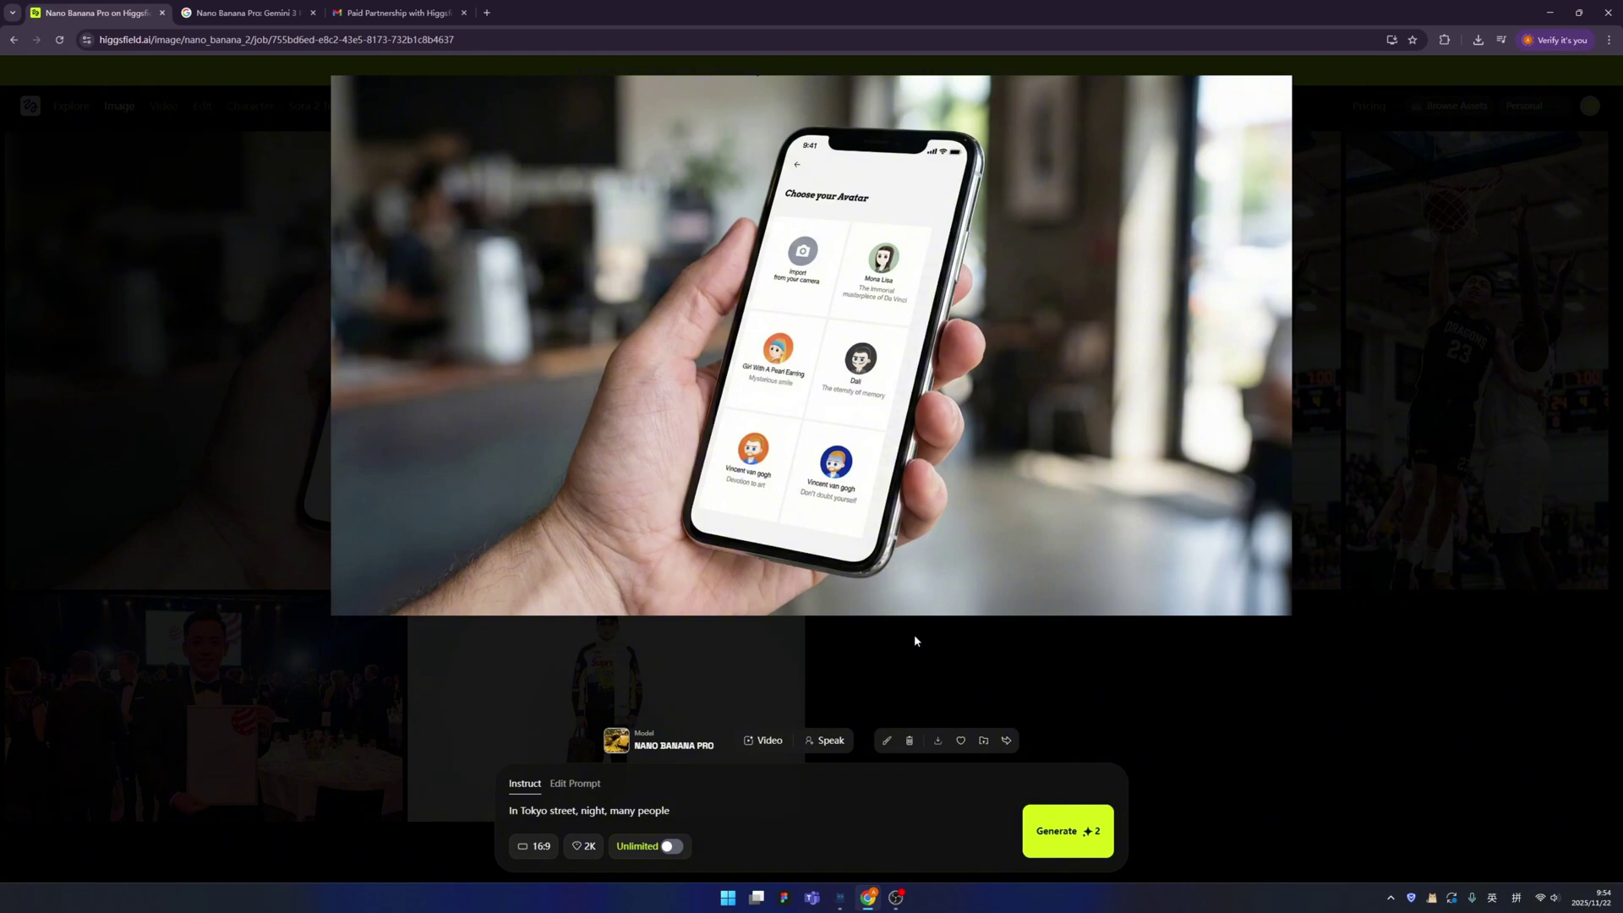
{"action": "left_click", "coordinate": [1012, 667]}
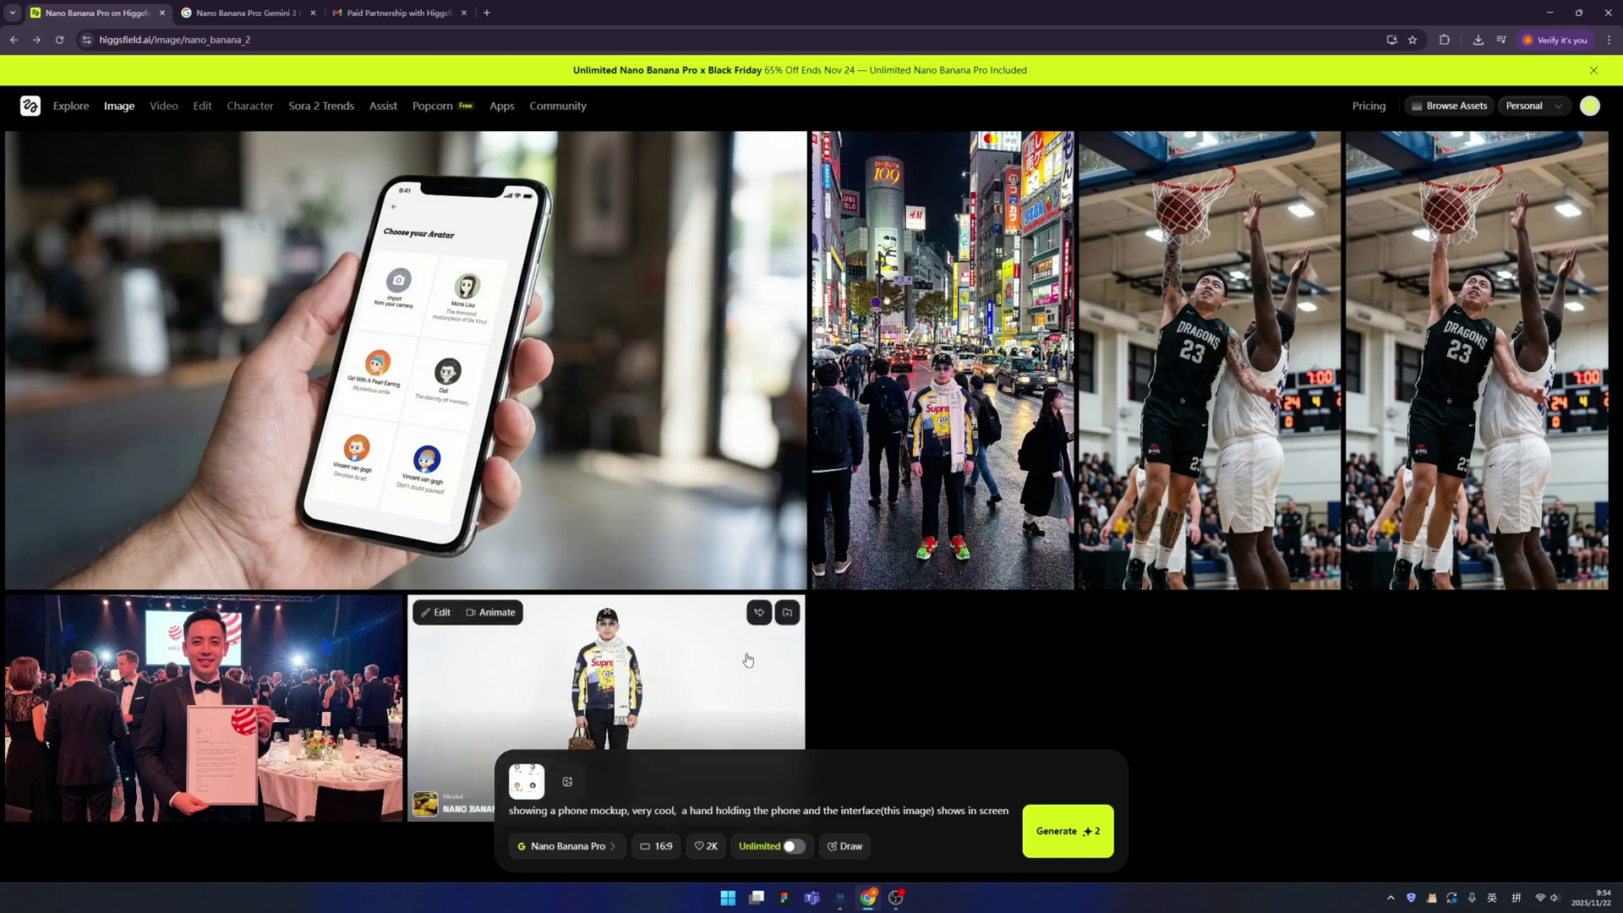
- Generate an edit of the full-body fashion image with the instruction "change the view to back, and make this man in new york street"
{"action": "left_click", "coordinate": [771, 643]}
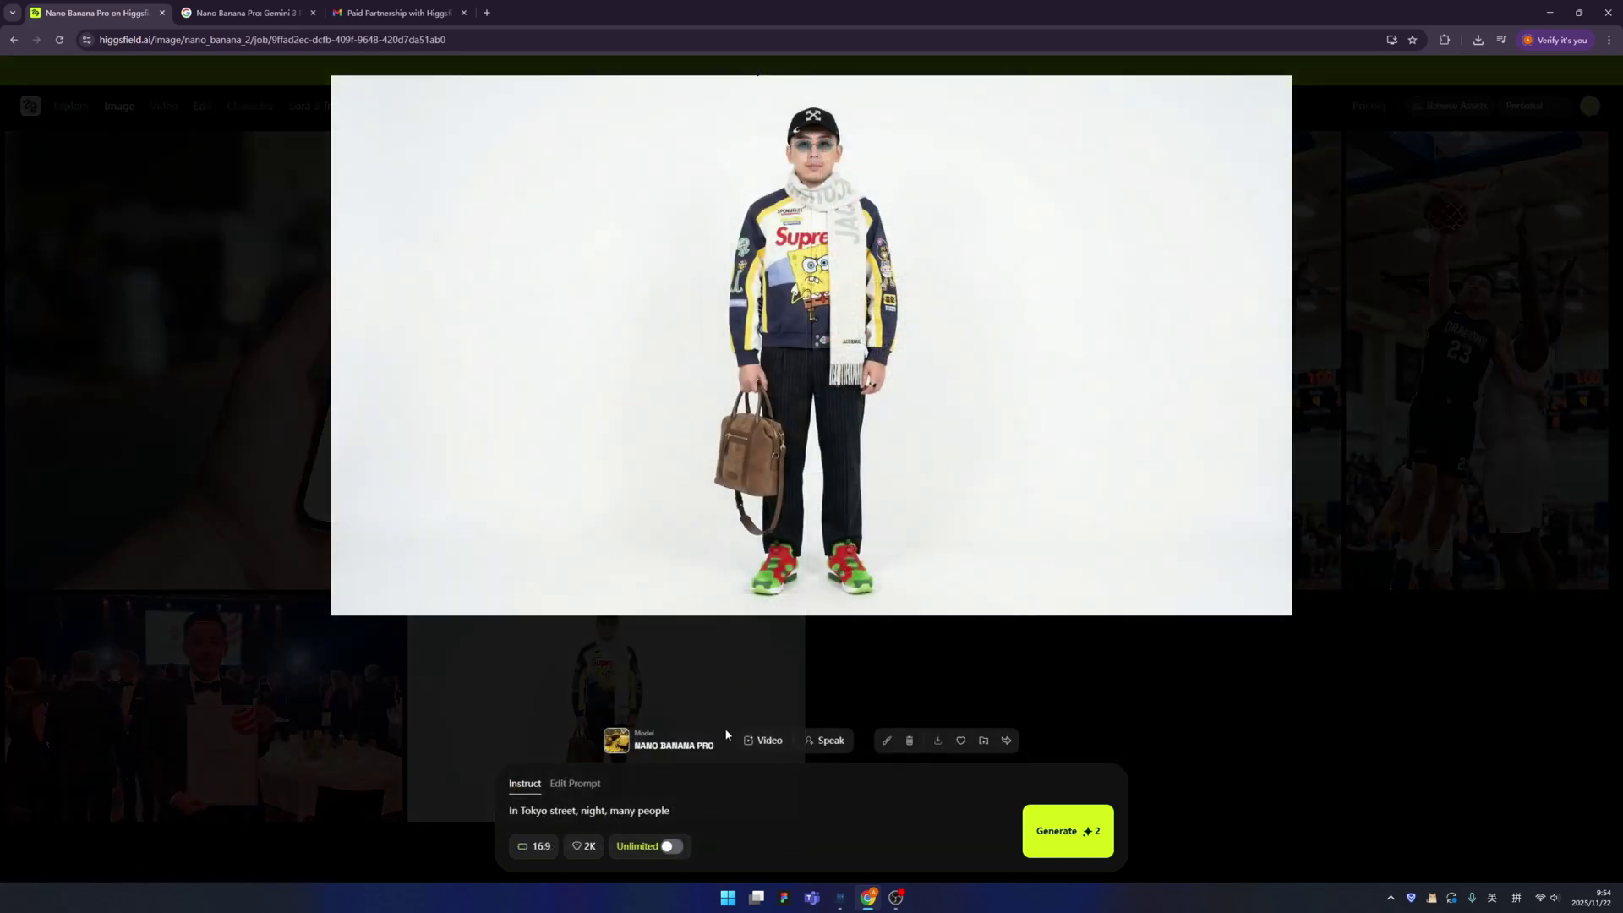
{"action": "left_click_drag", "start_coordinate": [695, 813], "coordinate": [583, 812]}
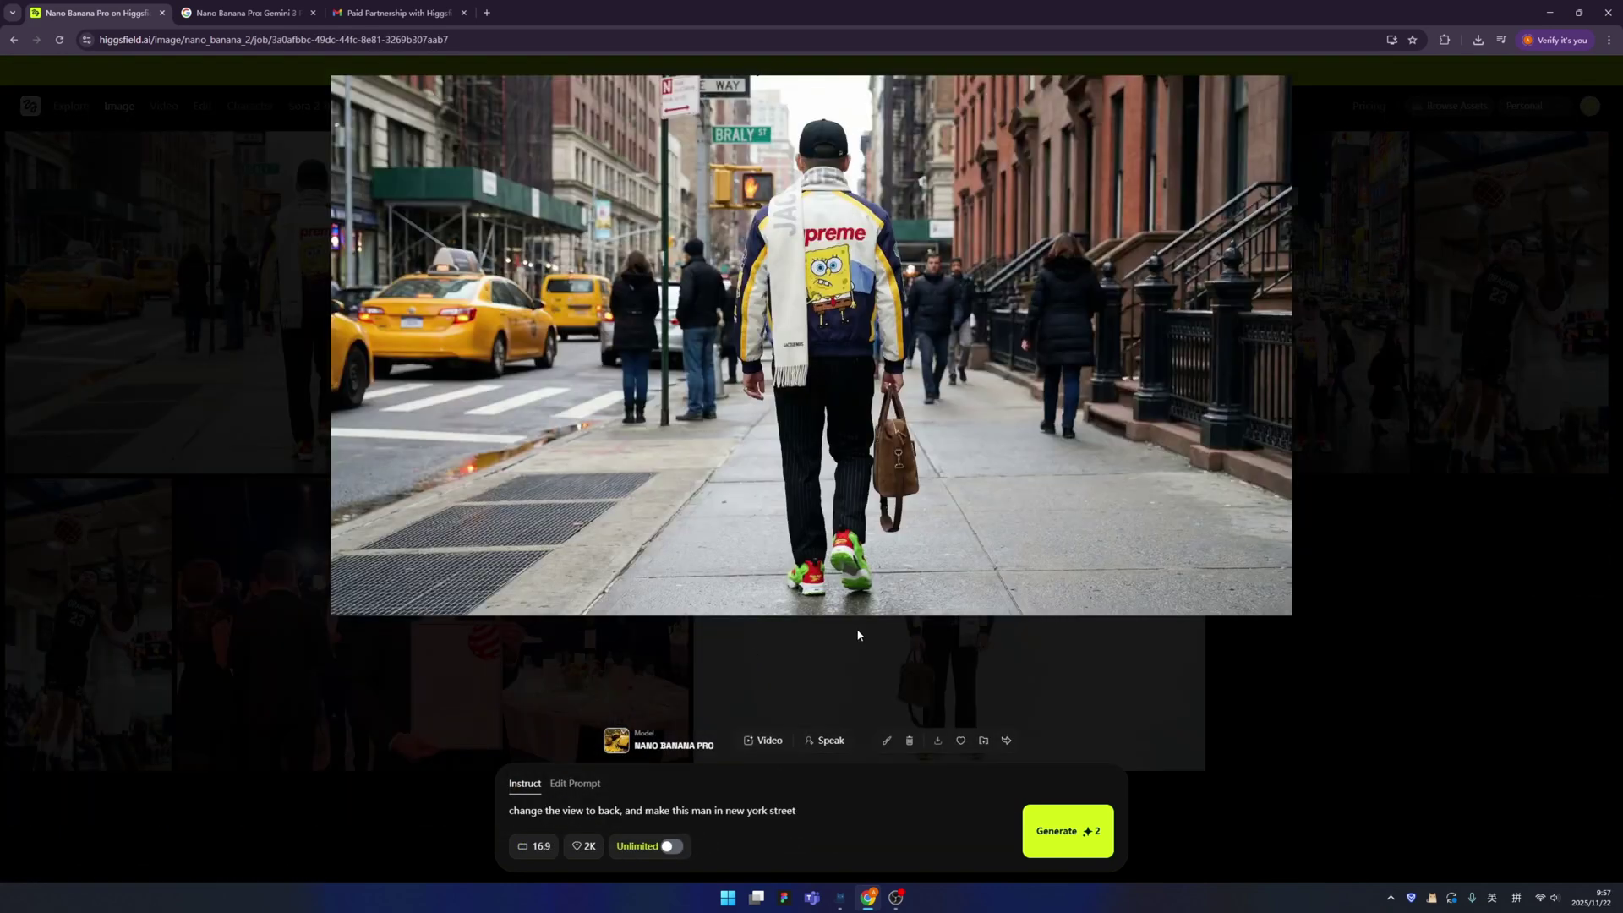